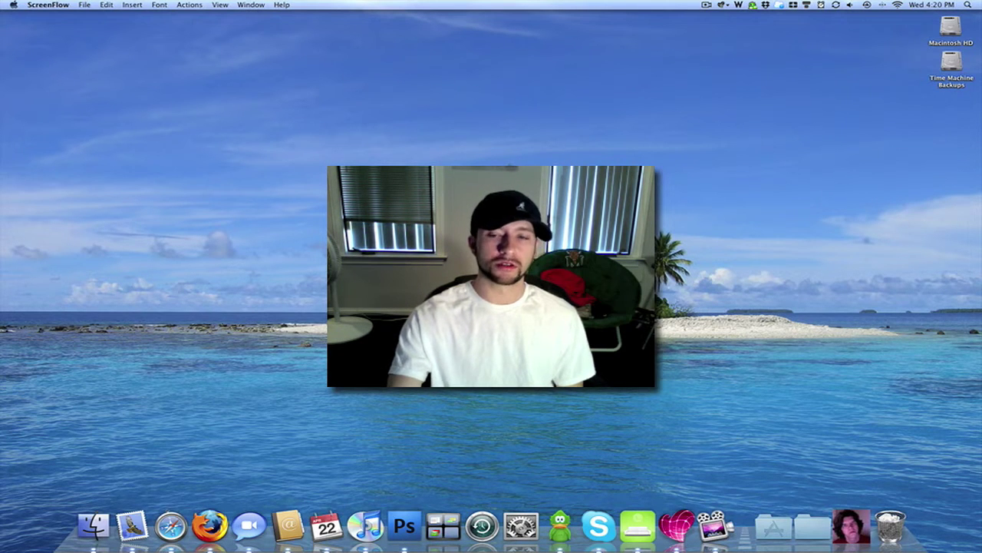
Launch Skitch from the Dock and open its Photos browser.
{"action": "left_click", "coordinate": [676, 526]}
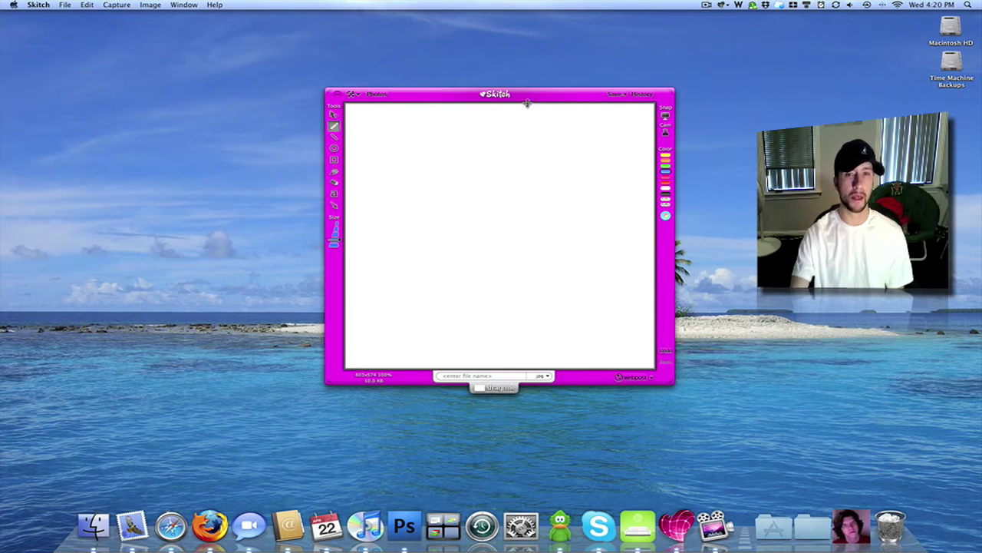
{"action": "left_click", "coordinate": [377, 94]}
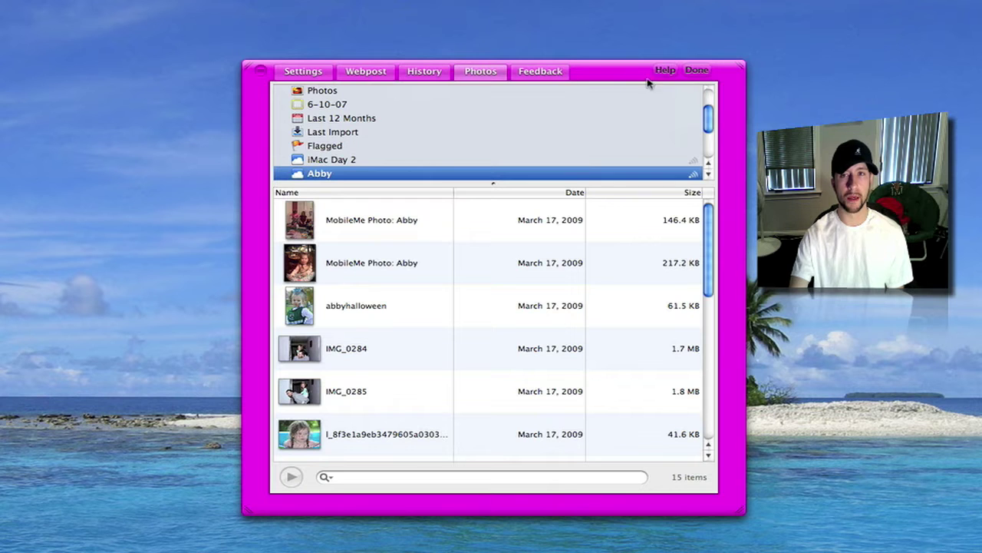
Leave the Photos browser and start a Crosshair Snapshot from Skitch's menu-bar menu.
{"action": "left_click", "coordinate": [697, 71]}
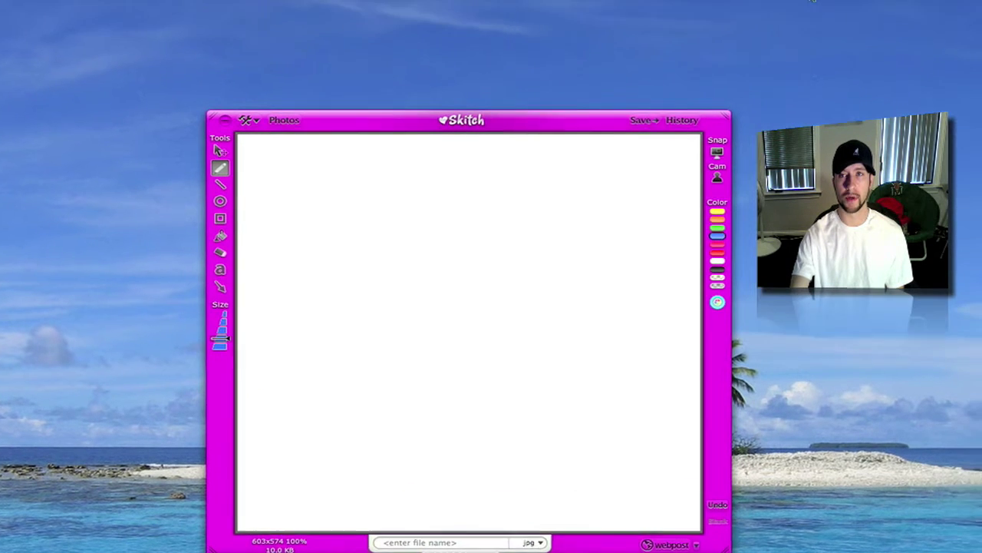
{"action": "left_click", "coordinate": [787, 7]}
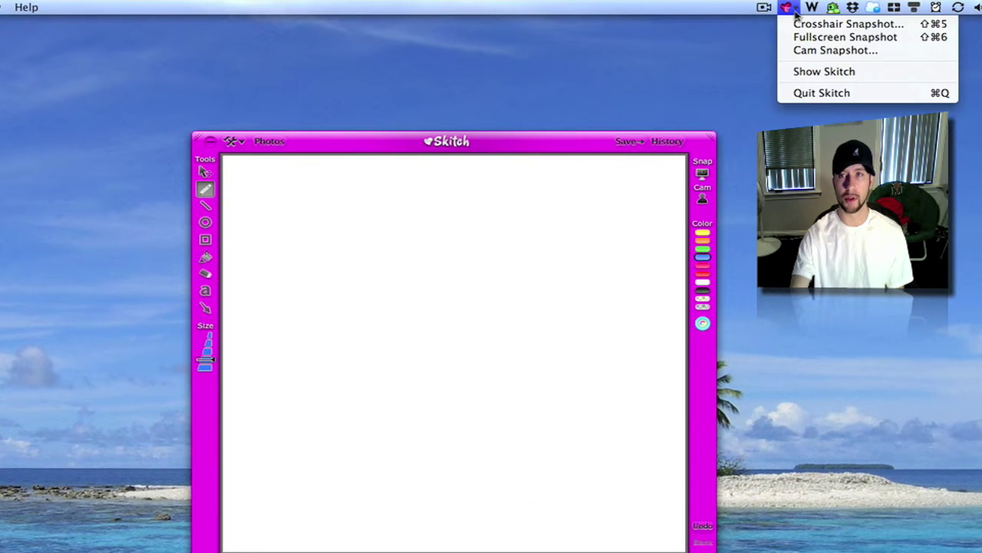
{"action": "left_click", "coordinate": [833, 24]}
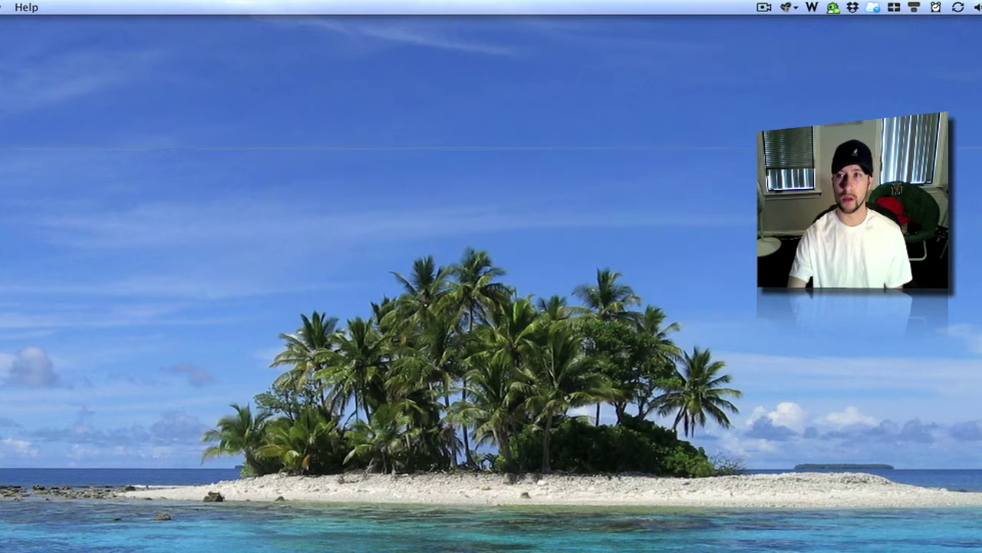
Capture the screen's top-right corner, then try freehand, line and ellipse strokes, undoing each.
{"action": "left_click_drag", "start_coordinate": [981, 160], "coordinate": [653, 2]}
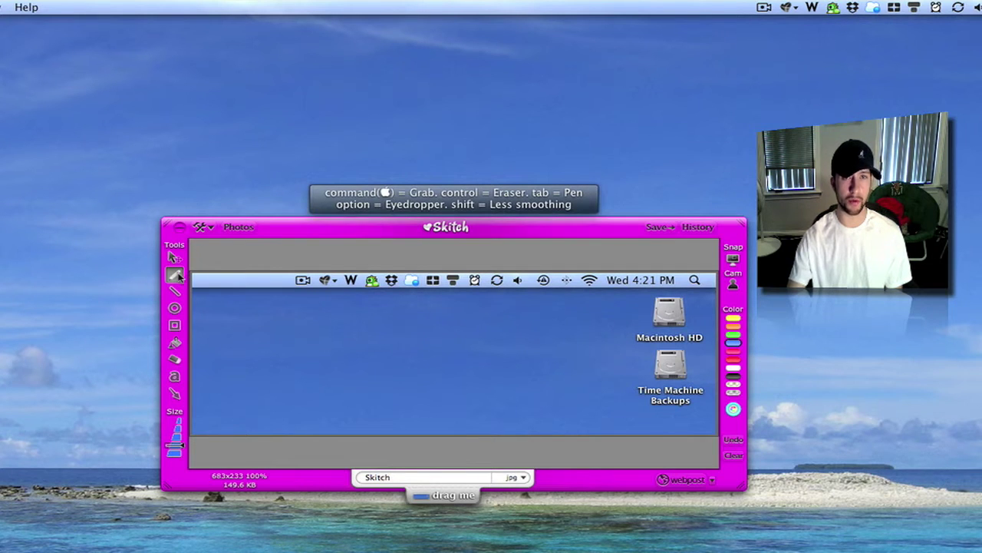
{"action": "mouse_move", "coordinate": [295, 330]}
{"action": "left_mouse_down"}
{"action": "mouse_move", "coordinate": [509, 347]}
{"action": "mouse_move", "coordinate": [485, 335]}
{"action": "mouse_move", "coordinate": [499, 378]}
{"action": "mouse_move", "coordinate": [515, 366]}
{"action": "left_mouse_up"}
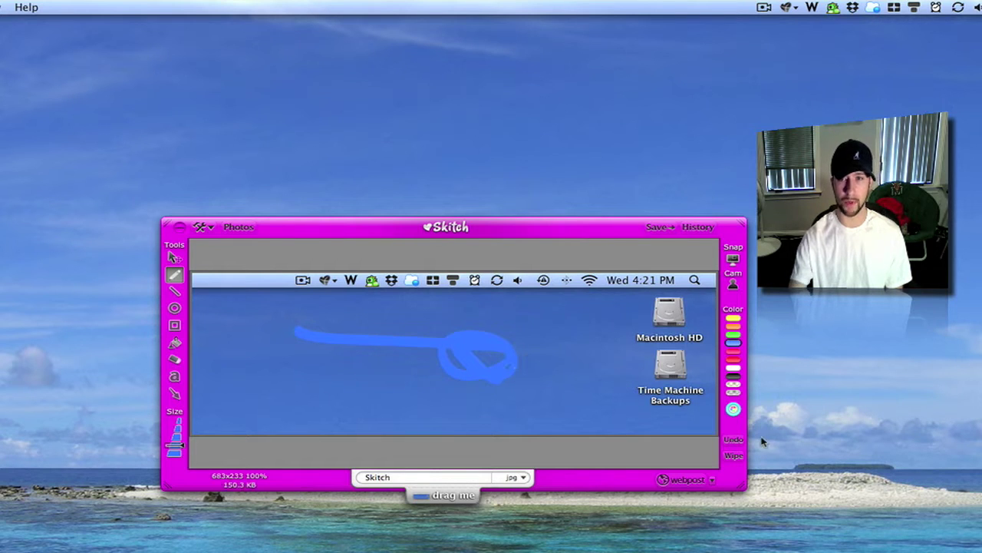
{"action": "left_click", "coordinate": [735, 442]}
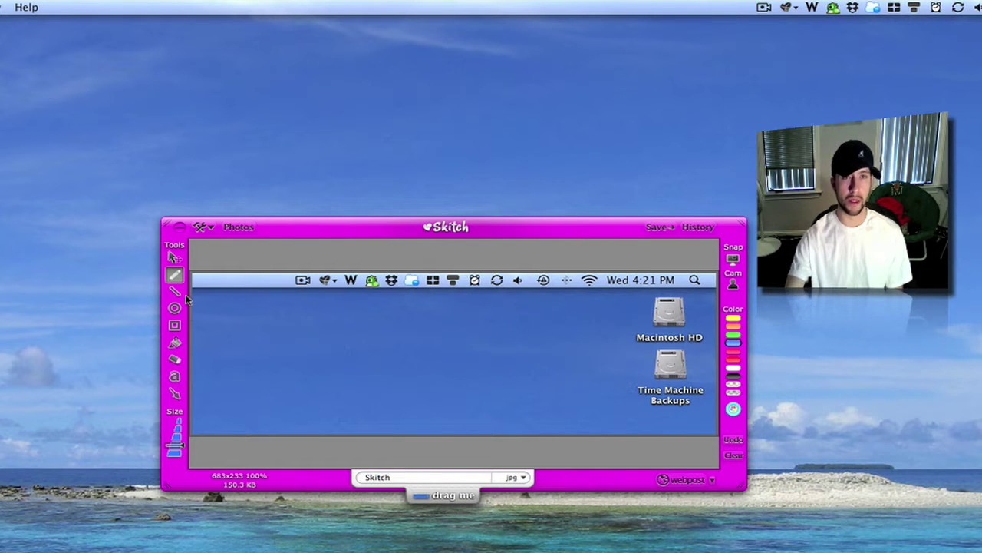
{"action": "left_click", "coordinate": [175, 292]}
{"action": "mouse_move", "coordinate": [355, 357]}
{"action": "left_mouse_down"}
{"action": "mouse_move", "coordinate": [512, 378]}
{"action": "mouse_move", "coordinate": [575, 359]}
{"action": "mouse_move", "coordinate": [558, 360]}
{"action": "left_mouse_up"}
{"action": "left_click", "coordinate": [733, 440]}
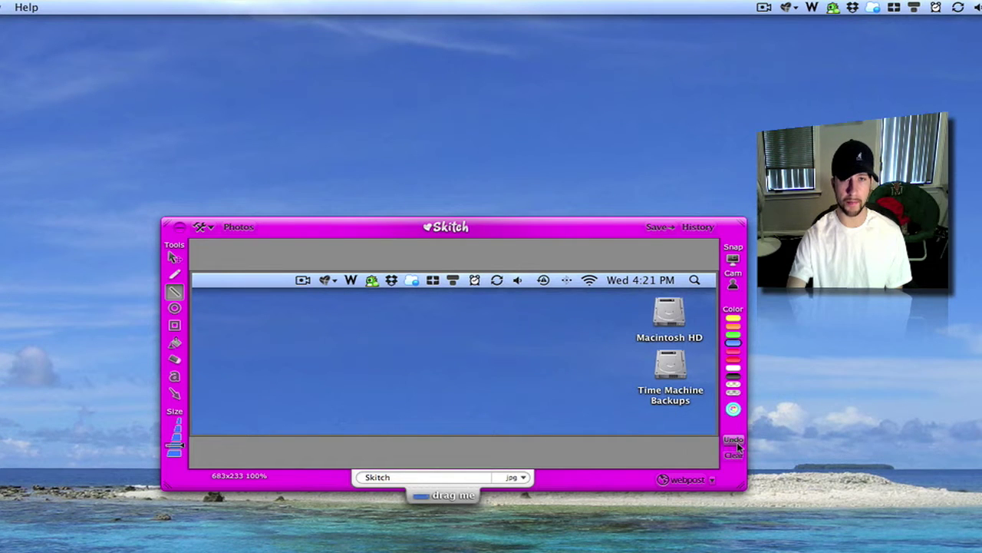
{"action": "left_click", "coordinate": [175, 308]}
{"action": "mouse_move", "coordinate": [284, 322]}
{"action": "left_mouse_down"}
{"action": "mouse_move", "coordinate": [421, 403]}
{"action": "mouse_move", "coordinate": [437, 400]}
{"action": "left_mouse_up"}
{"action": "left_click", "coordinate": [734, 441]}
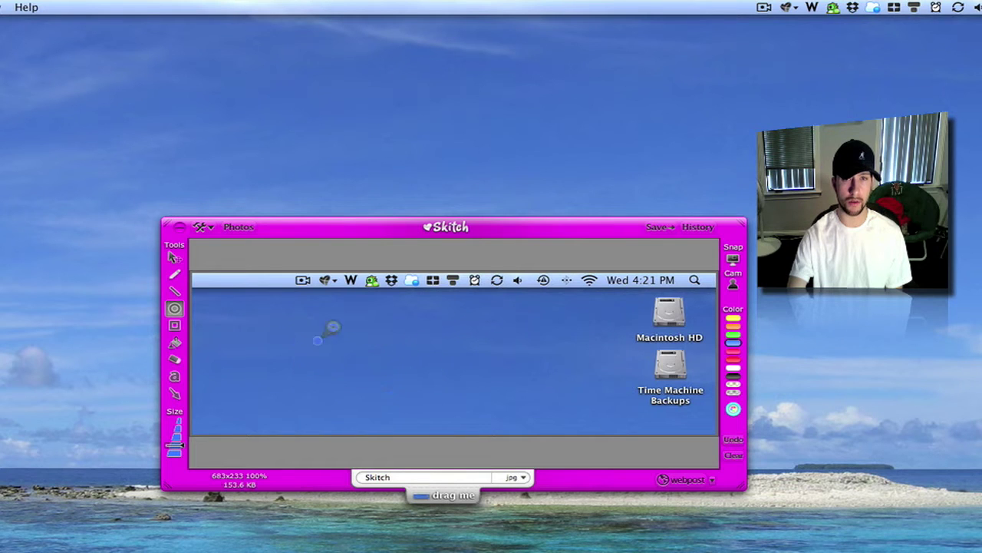
Draw a blue rectangle, fill it solid blue, then undo both.
{"action": "left_click", "coordinate": [175, 326]}
{"action": "mouse_move", "coordinate": [241, 326]}
{"action": "left_mouse_down"}
{"action": "mouse_move", "coordinate": [423, 386]}
{"action": "mouse_move", "coordinate": [421, 399]}
{"action": "left_mouse_up"}
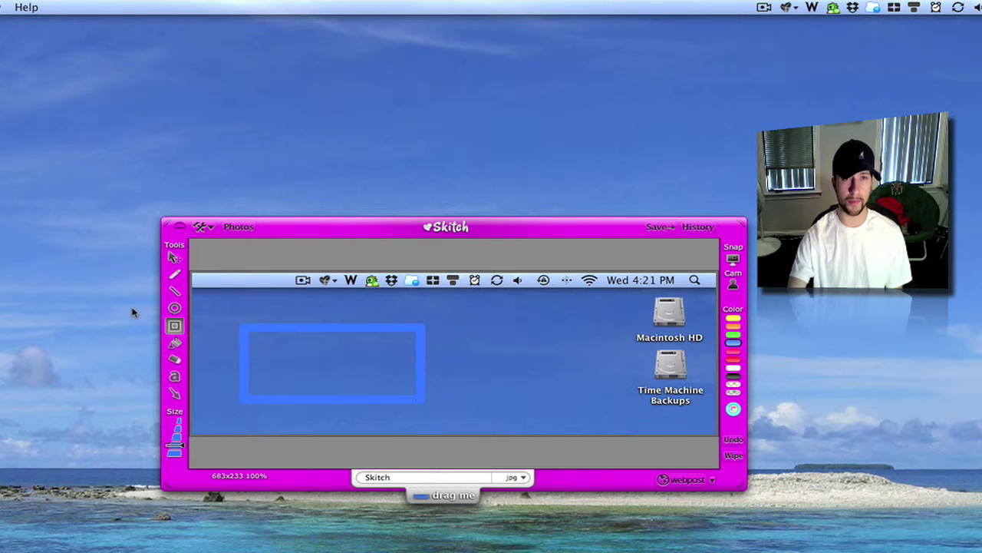
{"action": "left_click", "coordinate": [175, 342]}
{"action": "left_click", "coordinate": [280, 349]}
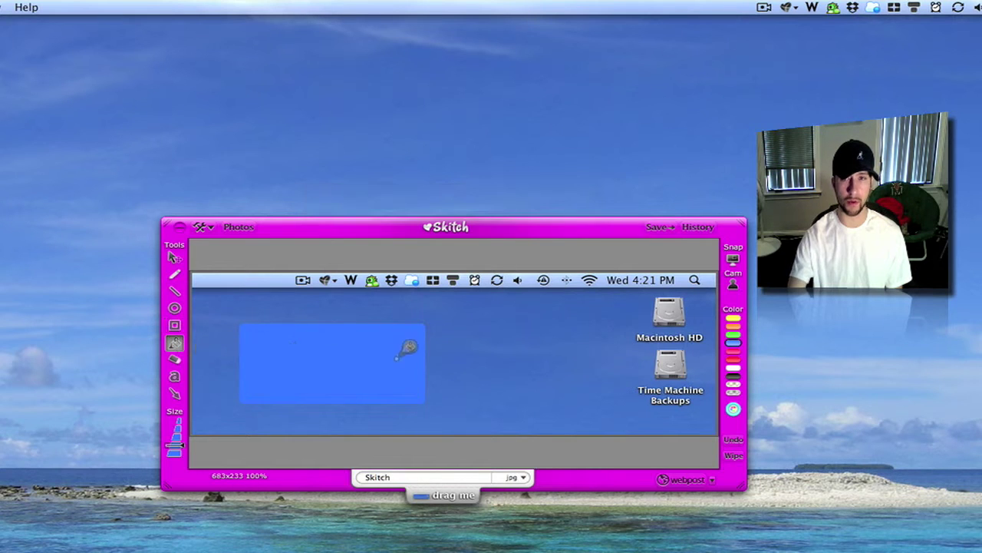
{"action": "left_click", "coordinate": [736, 440]}
{"action": "left_click", "coordinate": [735, 439]}
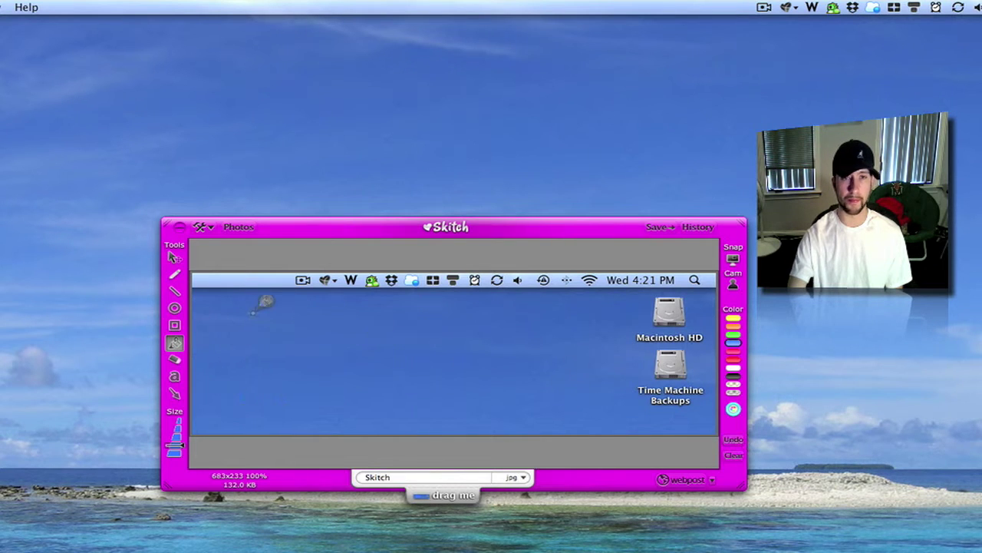
Draw a freehand stroke, flood-fill the snapshot blue and undo, then wipe all markup.
{"action": "left_click", "coordinate": [175, 274]}
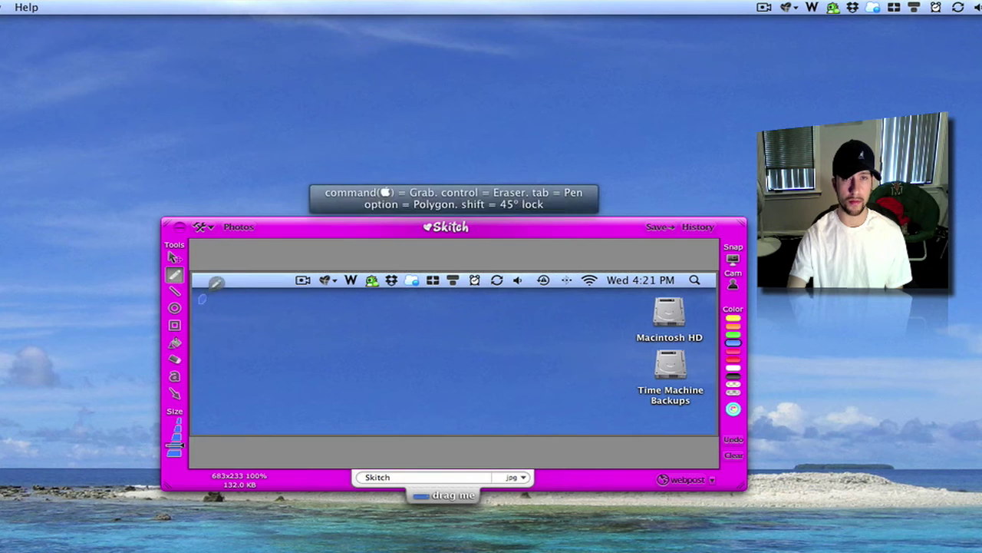
{"action": "mouse_move", "coordinate": [244, 323]}
{"action": "left_mouse_down"}
{"action": "mouse_move", "coordinate": [416, 346]}
{"action": "mouse_move", "coordinate": [438, 354]}
{"action": "left_mouse_up"}
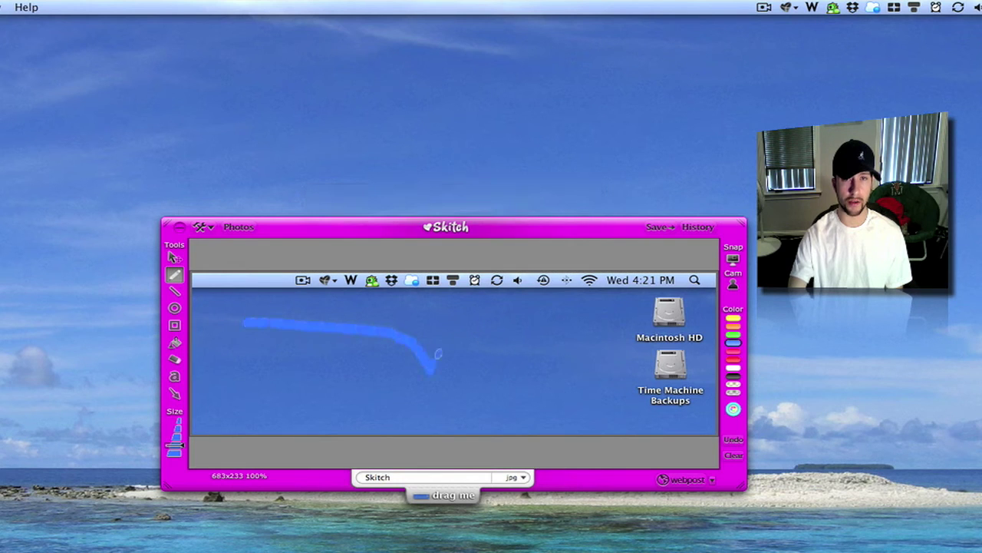
{"action": "left_click", "coordinate": [175, 343]}
{"action": "left_click", "coordinate": [335, 342]}
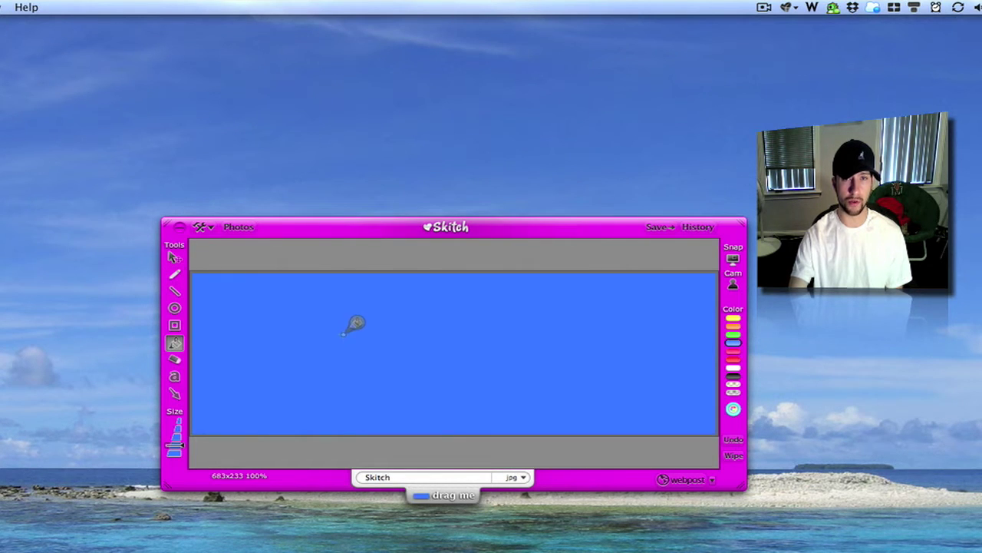
{"action": "left_click", "coordinate": [737, 441]}
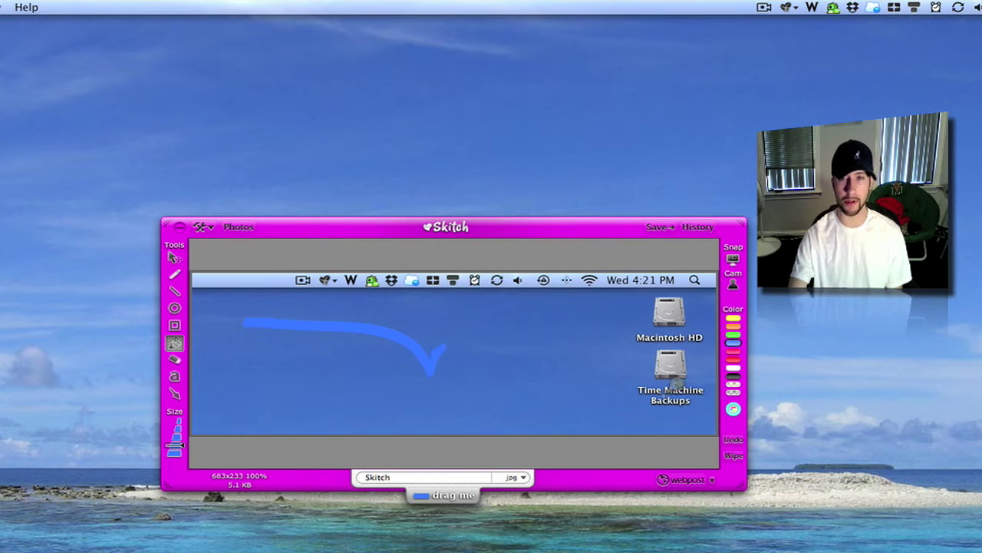
{"action": "left_click", "coordinate": [175, 360]}
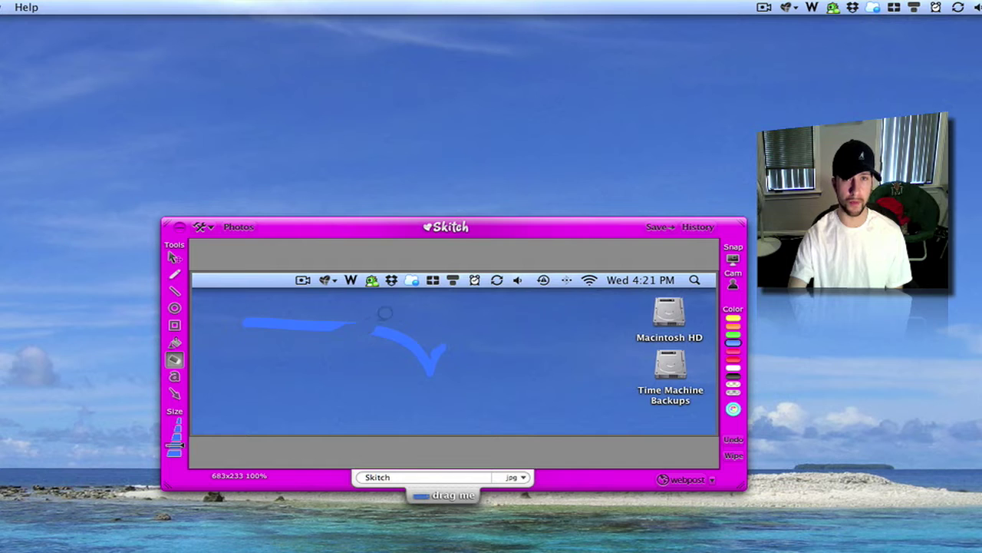
{"action": "left_click", "coordinate": [735, 455]}
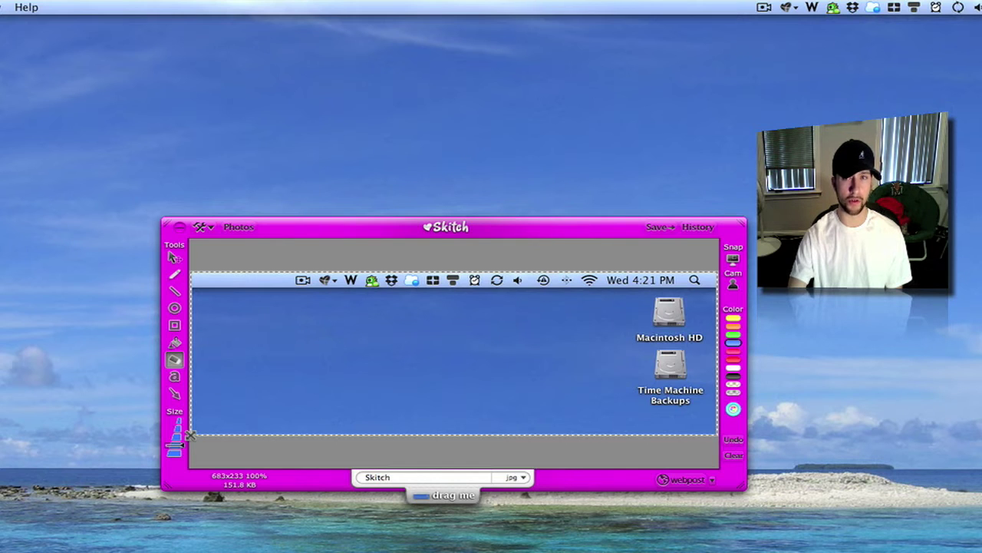
Crop the snapshot's left side and enlarge it to 694x279.
{"action": "left_click_drag", "start_coordinate": [162, 354], "coordinate": [246, 353]}
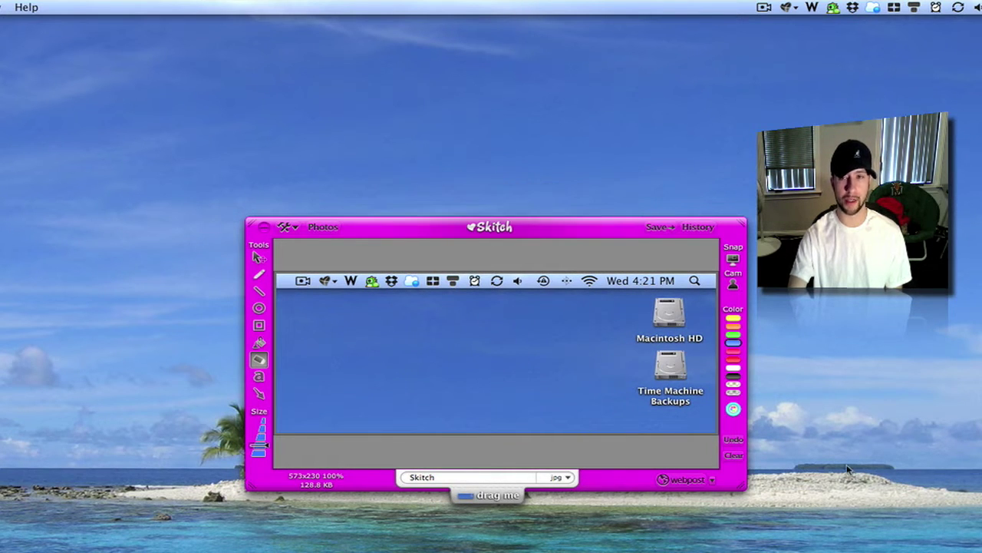
{"action": "left_click_drag", "start_coordinate": [743, 484], "coordinate": [837, 526]}
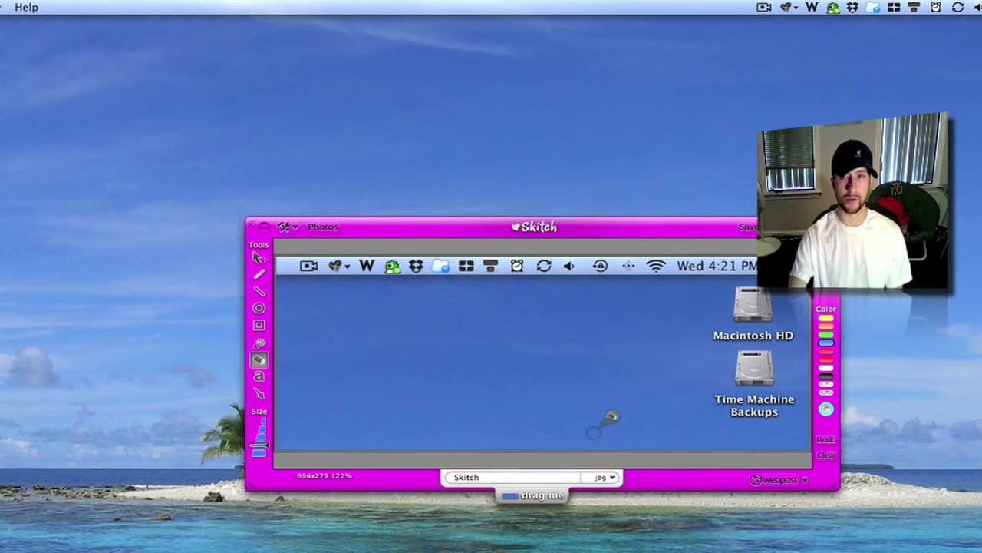
{"action": "left_click", "coordinate": [260, 394]}
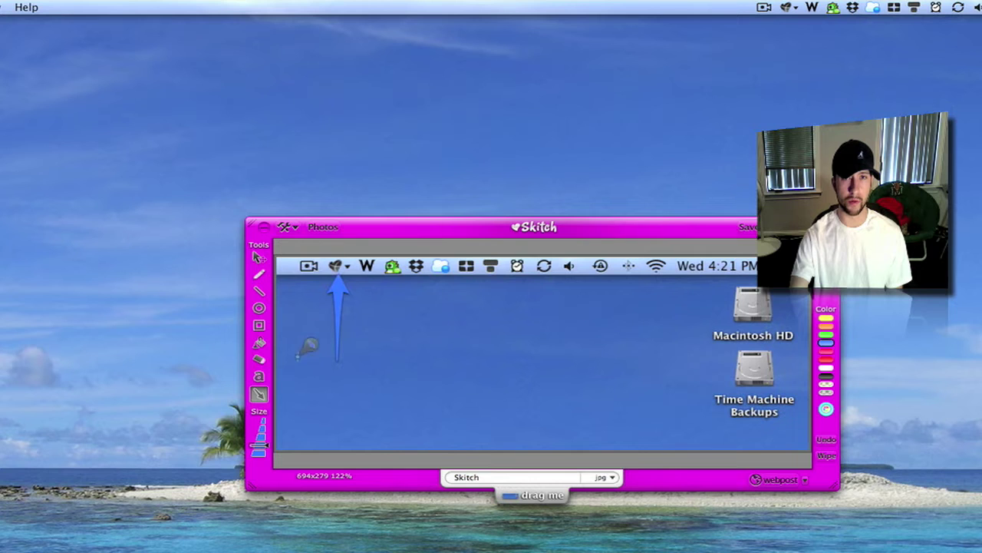
Add the label 'Skitch in Menu Bar' beneath the blue arrow.
{"action": "left_click", "coordinate": [260, 377]}
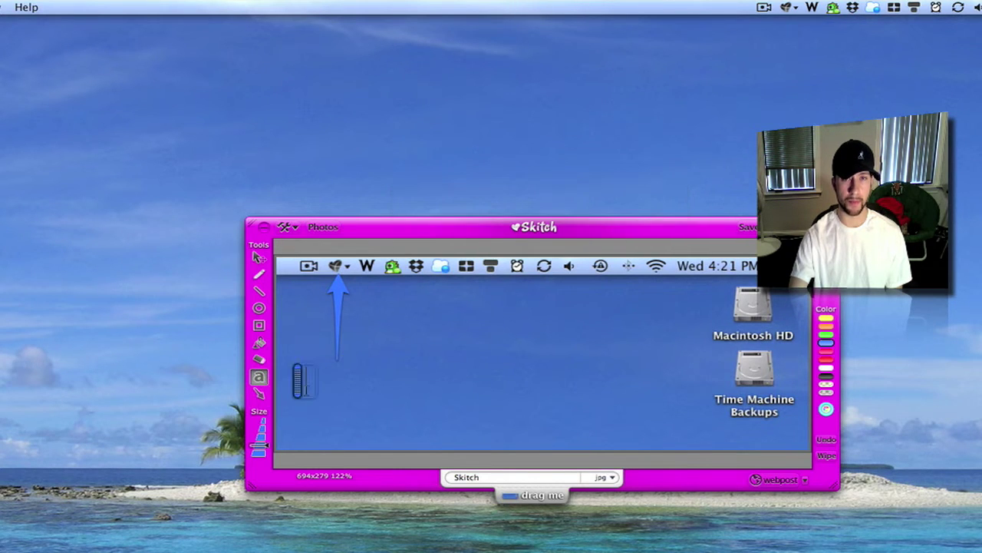
{"action": "type", "text": "Skit"}
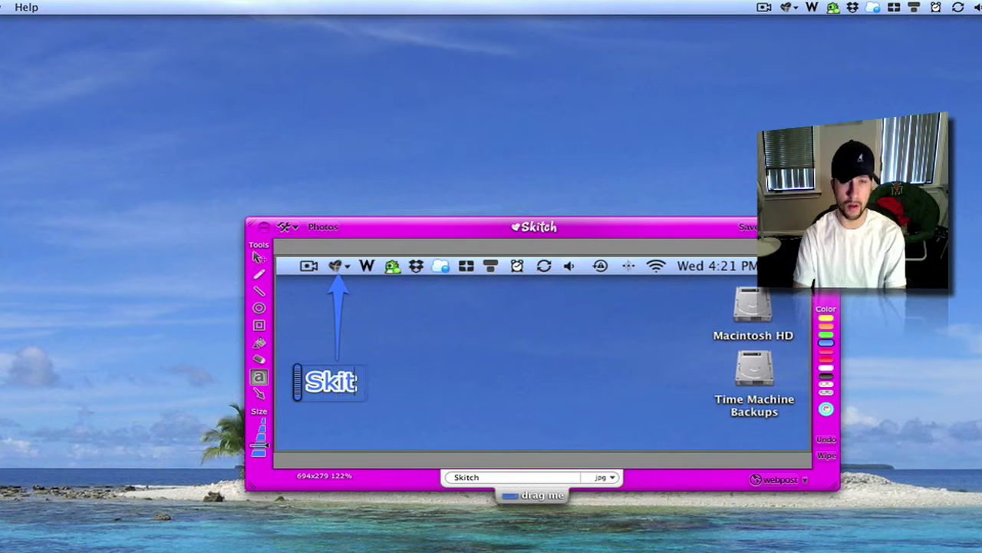
{"action": "type", "text": "ch in Menu Bar"}
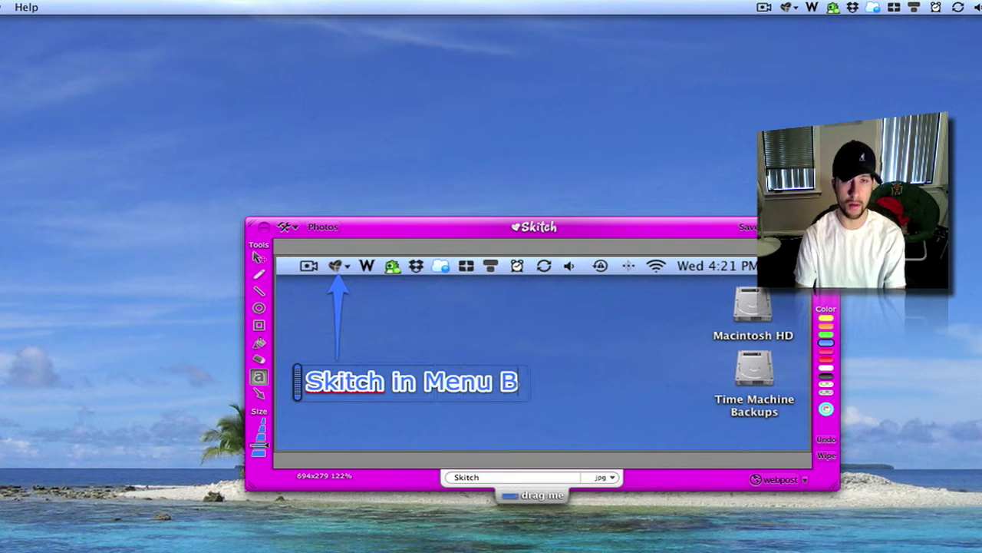
{"action": "left_click", "coordinate": [648, 380]}
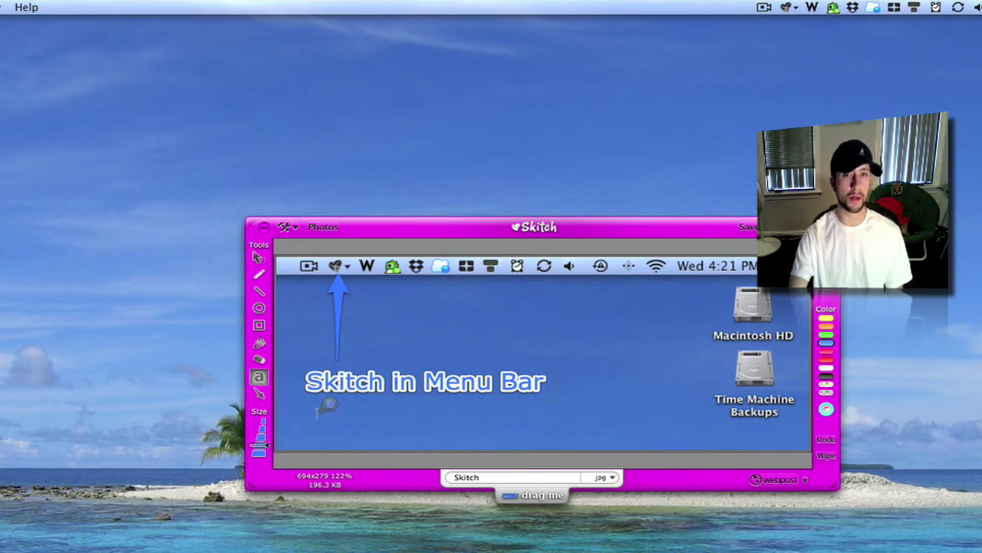
Make the label's text slightly smaller.
{"action": "left_click", "coordinate": [369, 381]}
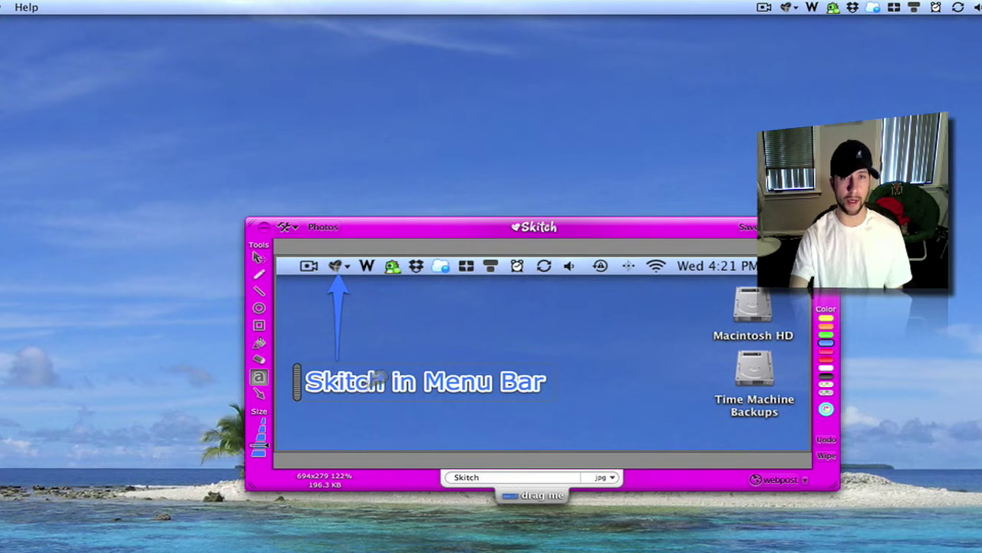
{"action": "left_click", "coordinate": [370, 386]}
{"action": "left_click_drag", "start_coordinate": [542, 383], "coordinate": [290, 376]}
{"action": "left_click", "coordinate": [267, 449]}
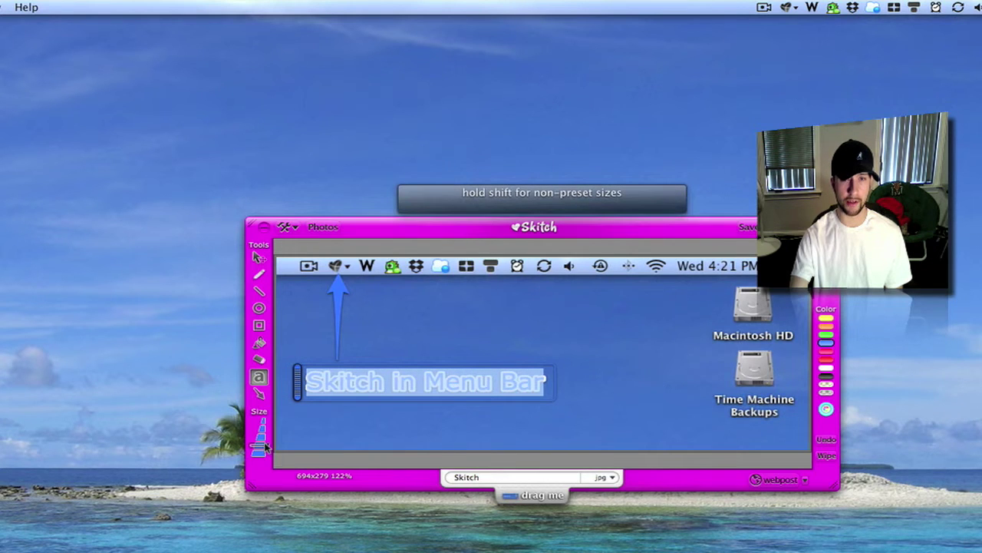
{"action": "mouse_move", "coordinate": [267, 447]}
{"action": "left_mouse_down"}
{"action": "mouse_move", "coordinate": [268, 424]}
{"action": "mouse_move", "coordinate": [264, 459]}
{"action": "mouse_move", "coordinate": [264, 441]}
{"action": "left_mouse_up"}
{"action": "left_click", "coordinate": [507, 389]}
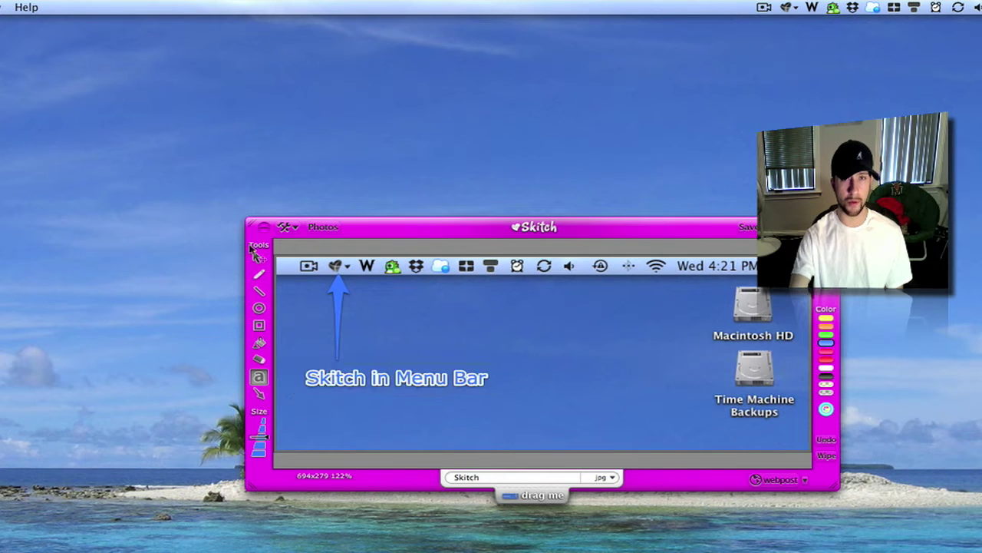
Nudge the label up and re-aim the arrow at the menu-bar icon.
{"action": "left_click", "coordinate": [254, 257]}
{"action": "left_click_drag", "start_coordinate": [376, 377], "coordinate": [372, 356]}
{"action": "mouse_move", "coordinate": [342, 293]}
{"action": "left_mouse_down"}
{"action": "mouse_move", "coordinate": [399, 293]}
{"action": "mouse_move", "coordinate": [338, 300]}
{"action": "left_mouse_up"}
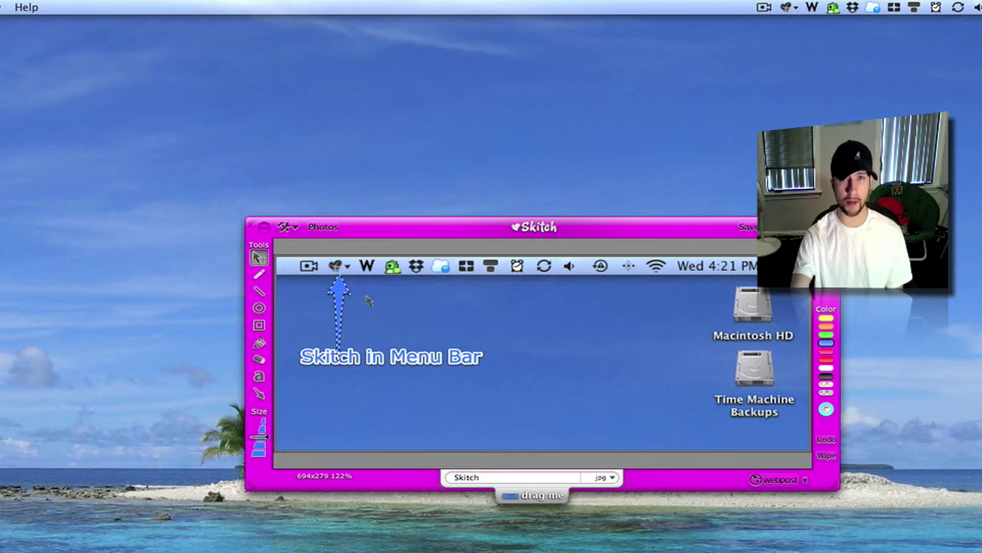
{"action": "left_click", "coordinate": [545, 357]}
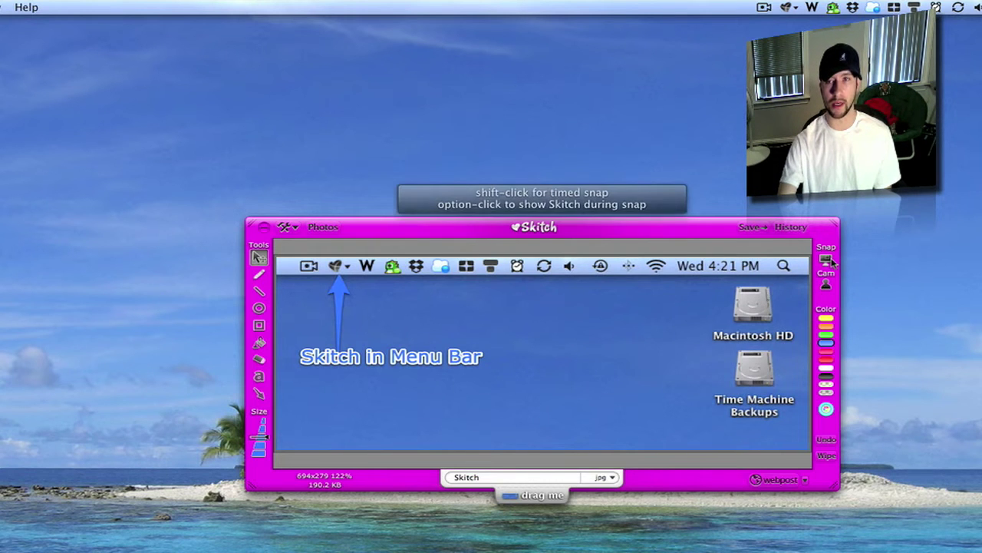
Take a timed webcam snapshot and pick translucent yellow for drawing.
{"action": "left_click", "coordinate": [826, 259]}
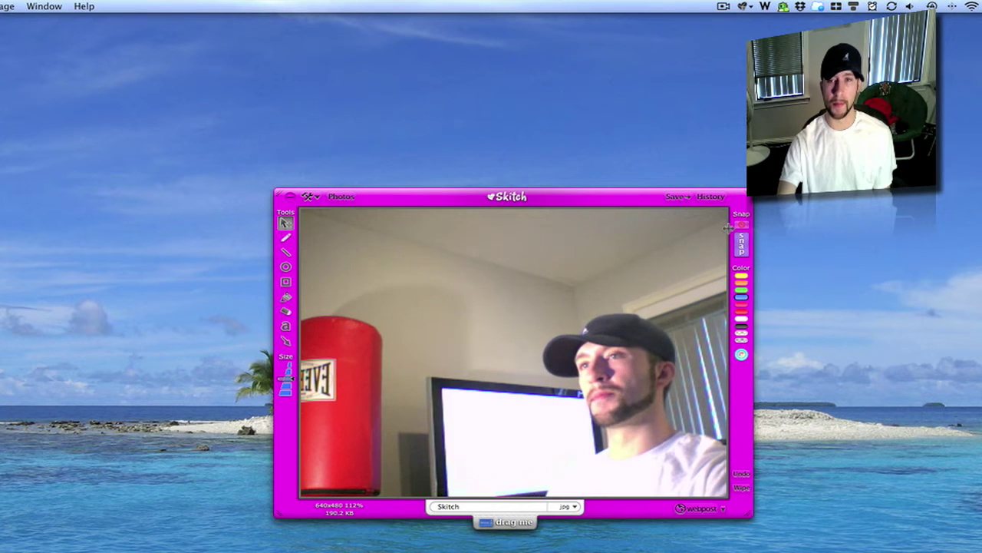
{"action": "left_click", "coordinate": [743, 250]}
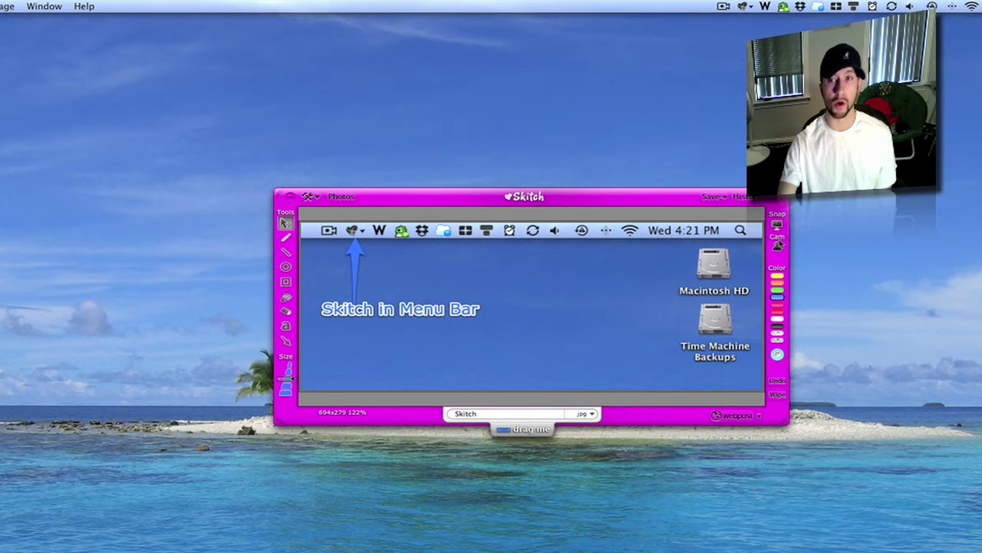
{"action": "left_click", "coordinate": [778, 244]}
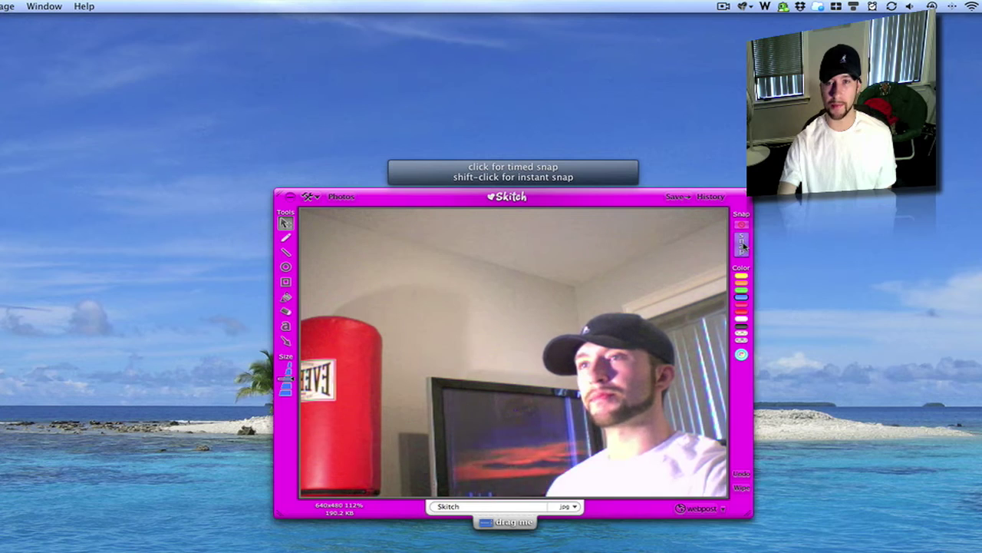
{"action": "left_click", "coordinate": [743, 244]}
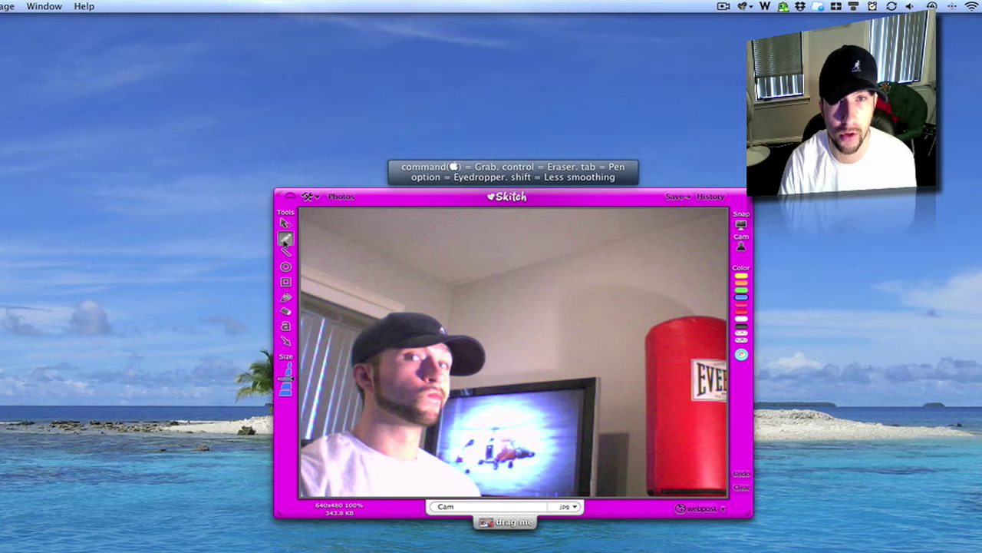
{"action": "left_click", "coordinate": [743, 336]}
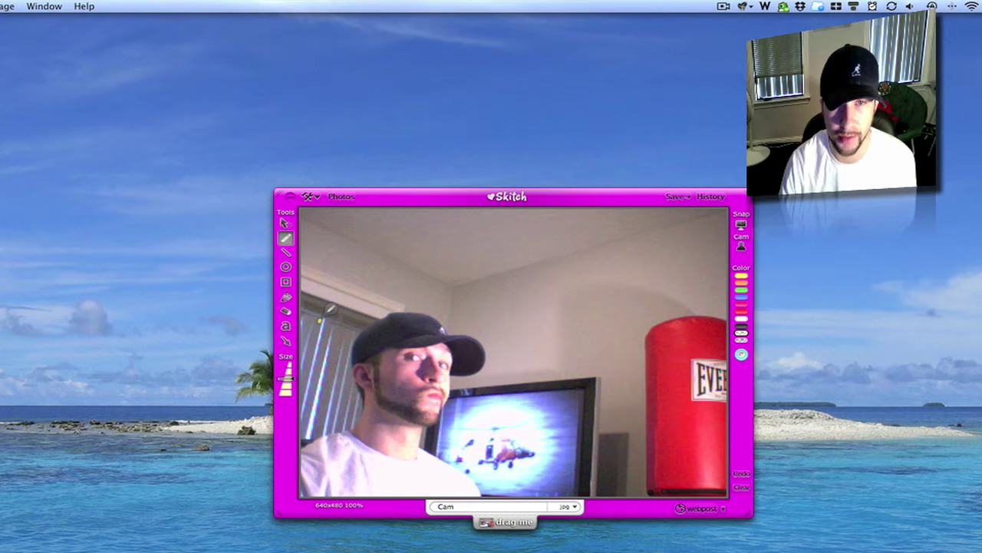
{"action": "mouse_move", "coordinate": [325, 315]}
{"action": "left_mouse_down"}
{"action": "mouse_move", "coordinate": [445, 330]}
{"action": "mouse_move", "coordinate": [476, 389]}
{"action": "mouse_move", "coordinate": [431, 421]}
{"action": "mouse_move", "coordinate": [396, 416]}
{"action": "mouse_move", "coordinate": [340, 347]}
{"action": "mouse_move", "coordinate": [358, 316]}
{"action": "mouse_move", "coordinate": [345, 338]}
{"action": "left_mouse_up"}
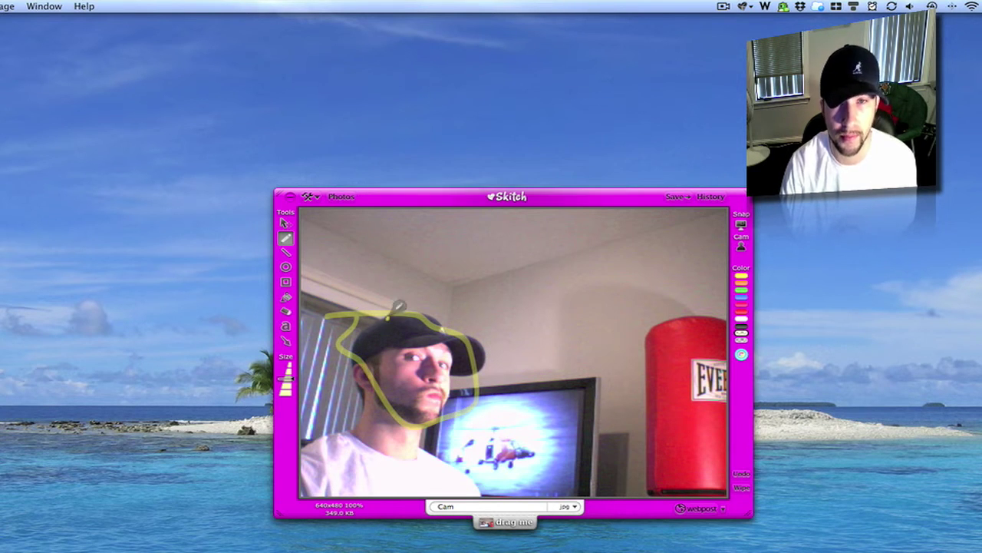
{"action": "left_click", "coordinate": [741, 339]}
{"action": "mouse_move", "coordinate": [399, 334]}
{"action": "left_mouse_down"}
{"action": "mouse_move", "coordinate": [430, 334]}
{"action": "mouse_move", "coordinate": [471, 400]}
{"action": "mouse_move", "coordinate": [399, 392]}
{"action": "mouse_move", "coordinate": [401, 332]}
{"action": "left_mouse_up"}
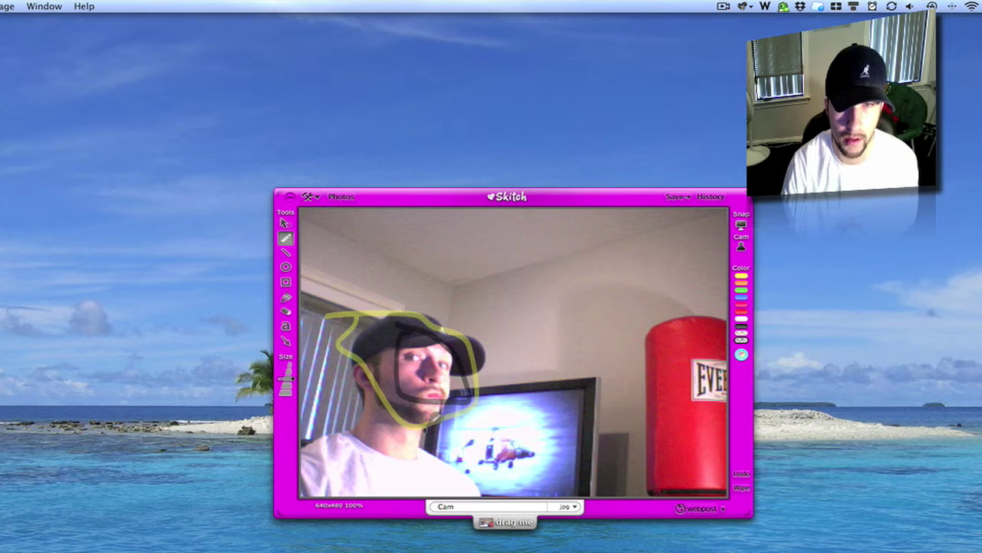
{"action": "left_click", "coordinate": [742, 473]}
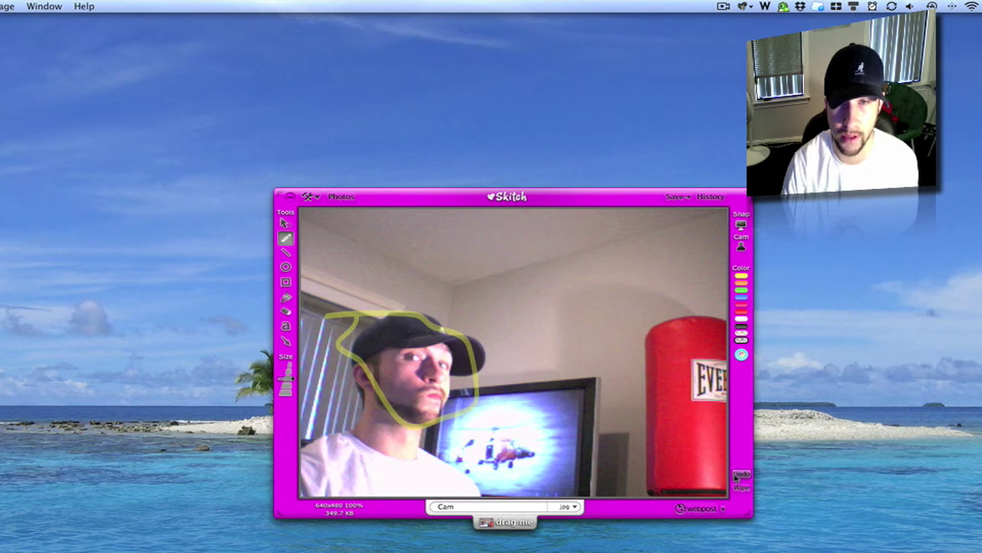
{"action": "left_click", "coordinate": [742, 473]}
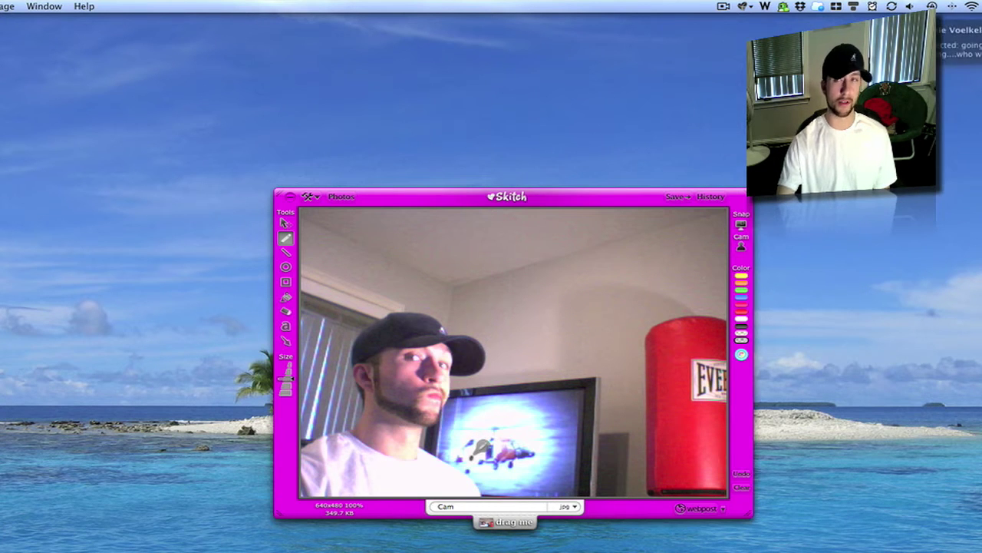
Rename the snapshot from Cam to CamSS and check the jpg format list.
{"action": "left_click", "coordinate": [479, 506]}
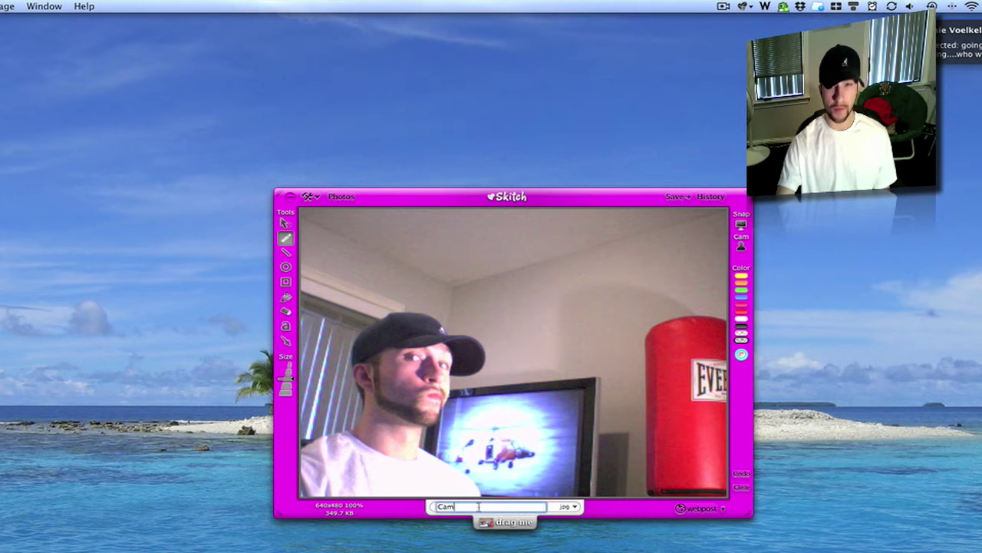
{"action": "key", "text": "BackSpace"}
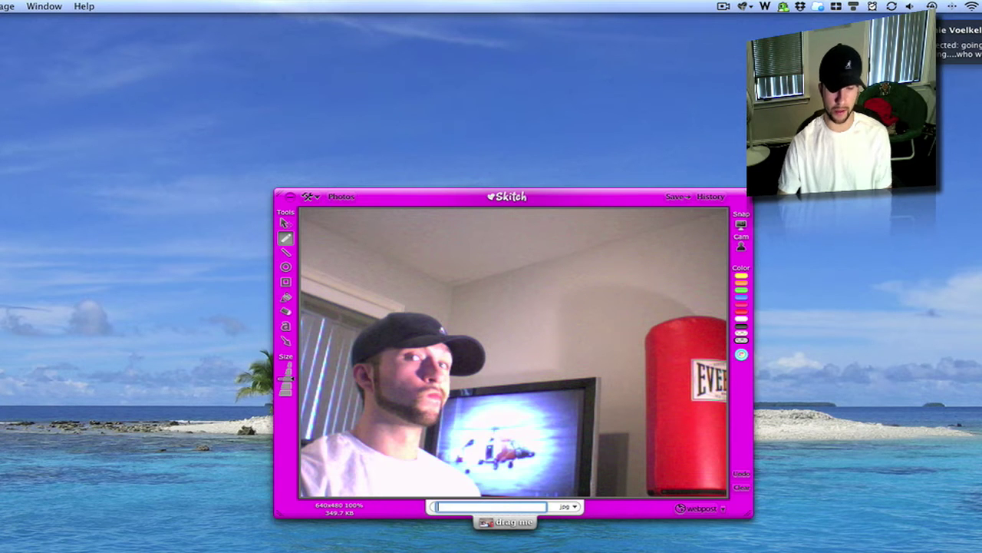
{"action": "type", "text": "CamSS"}
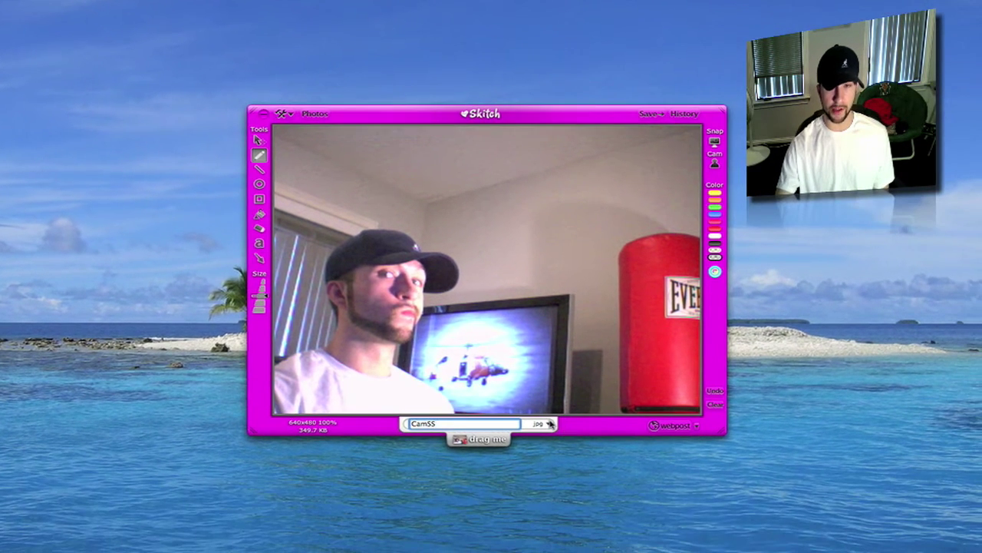
{"action": "left_click", "coordinate": [550, 423]}
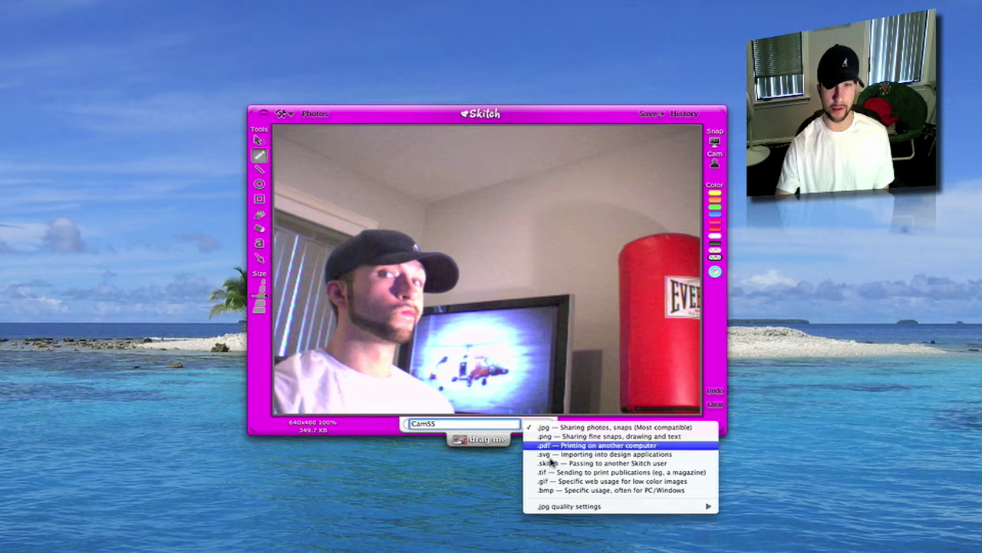
{"action": "mouse_move", "coordinate": [622, 507]}
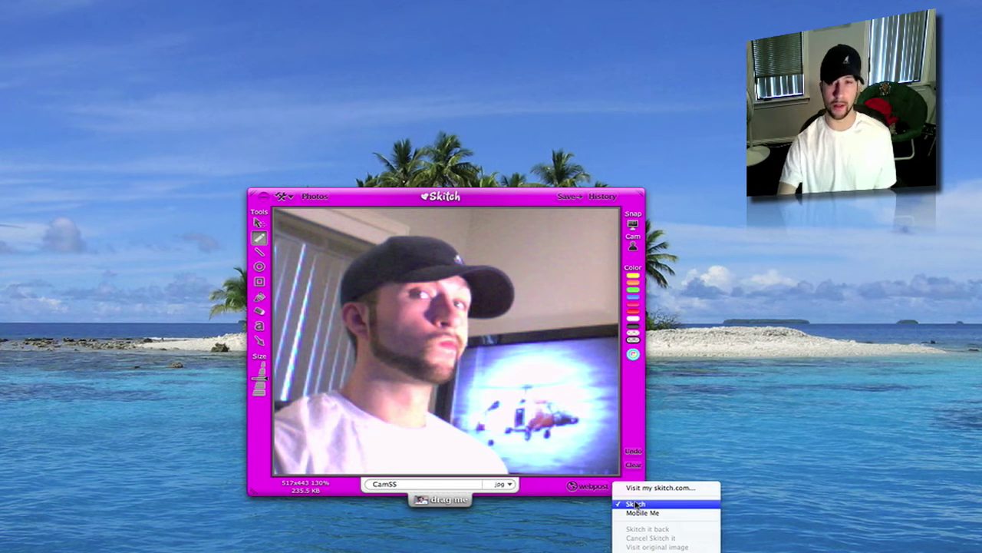
Post the snapshot to Mobile Me and open a new blank TextEdit document.
{"action": "left_click", "coordinate": [637, 503]}
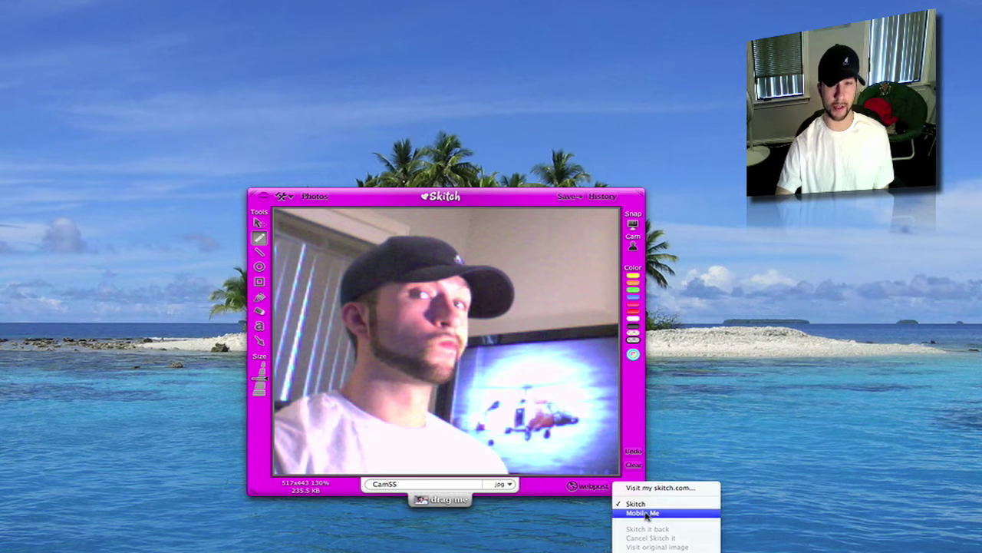
{"action": "left_click", "coordinate": [645, 513]}
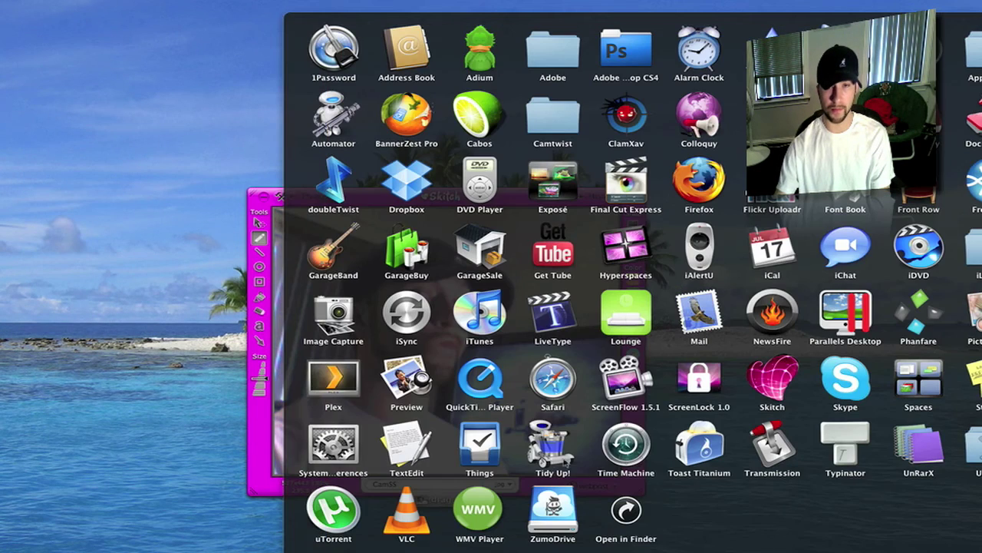
{"action": "left_click", "coordinate": [430, 443]}
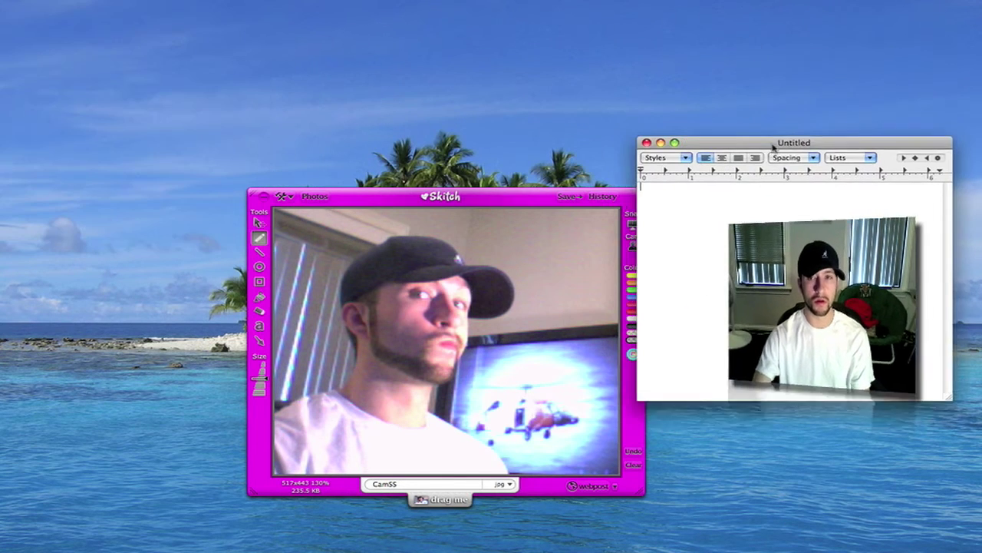
Paste the Mobile Me image link into TextEdit, then close the document without saving.
{"action": "type", "text": "http://idisk.me.com/cocky/Public/Pictures/Skitch/CamSS-20090422-162452.jpg"}
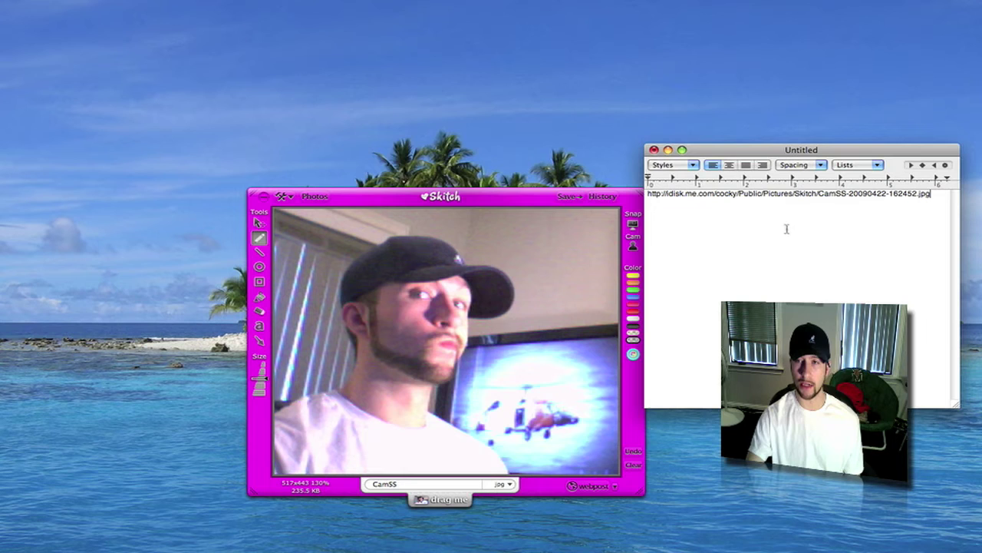
{"action": "left_click_drag", "start_coordinate": [935, 200], "coordinate": [650, 168]}
{"action": "left_click", "coordinate": [654, 152]}
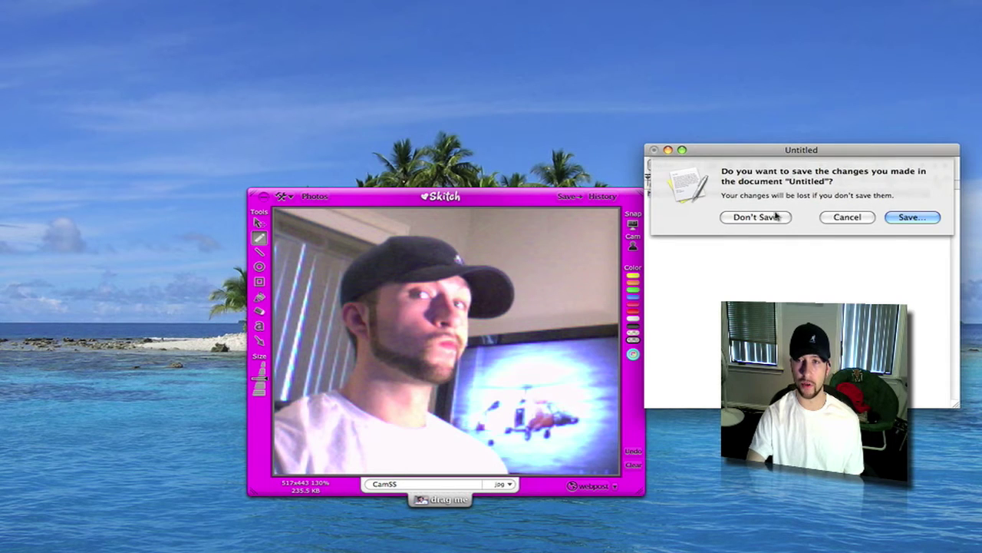
{"action": "left_click", "coordinate": [767, 219]}
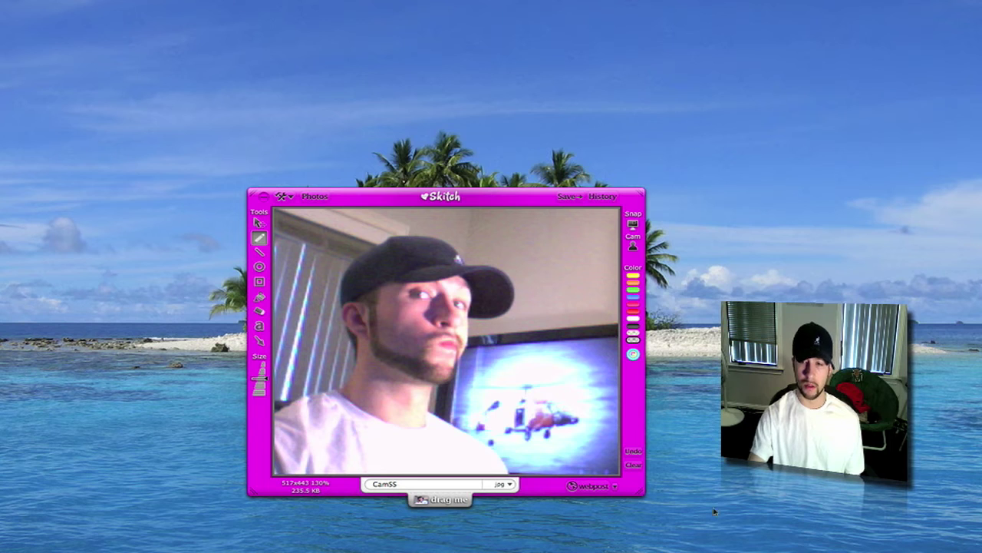
Switch the posting destination to Skitch and drag a CamSS.jpg copy onto the desktop.
{"action": "right_click", "coordinate": [789, 551]}
{"action": "left_click", "coordinate": [647, 505]}
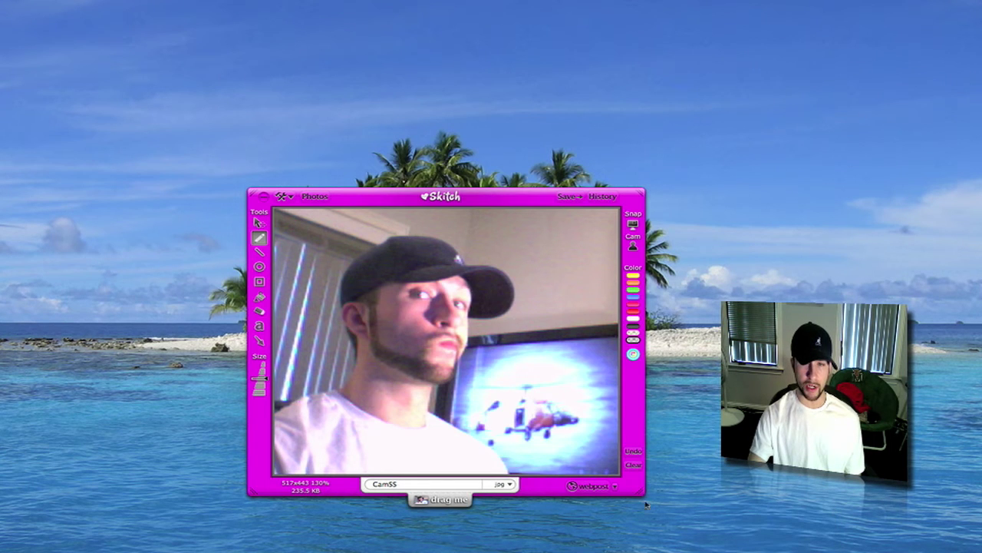
{"action": "left_click", "coordinate": [616, 487]}
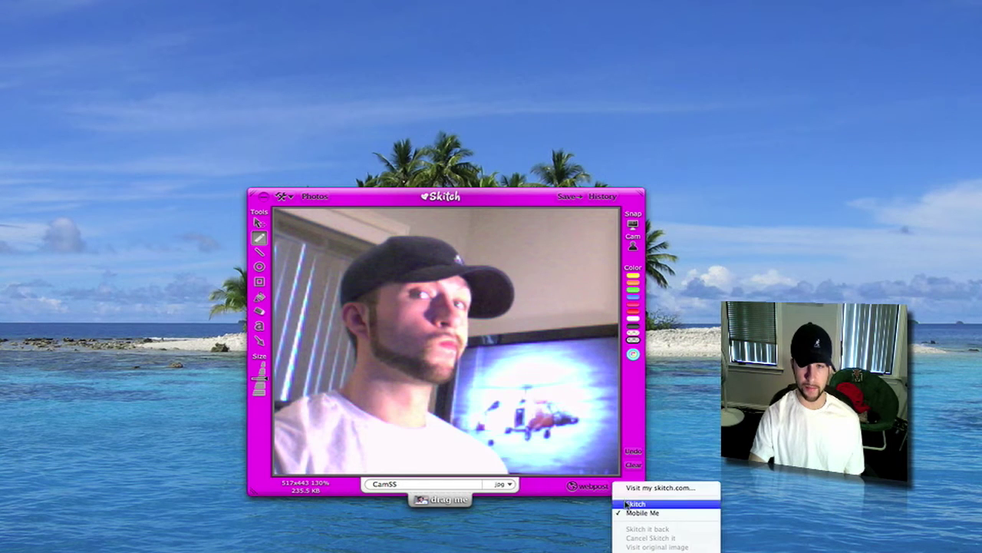
{"action": "left_click", "coordinate": [626, 504]}
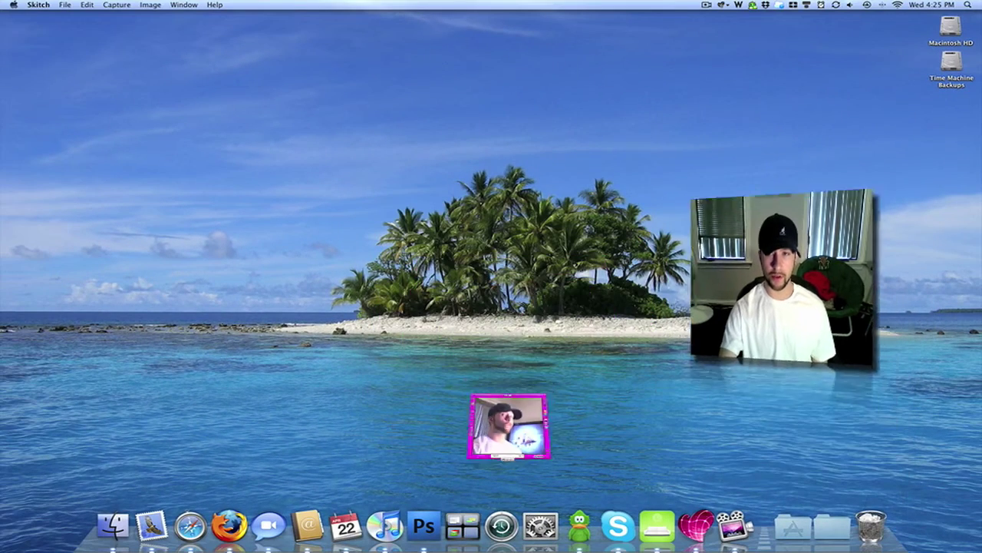
{"action": "left_click_drag", "start_coordinate": [509, 459], "coordinate": [793, 331]}
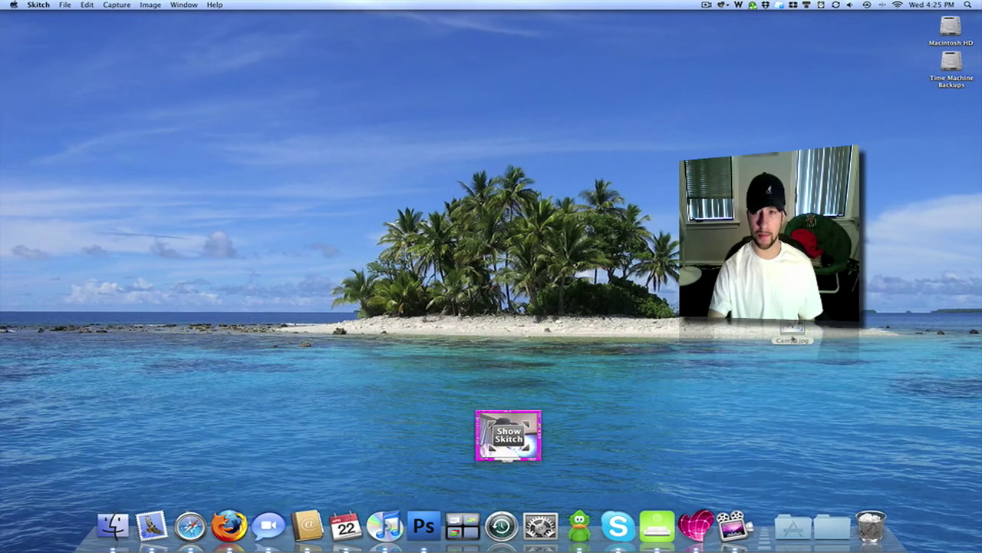
View CamSS.jpg in Preview, then close and quit Preview.
{"action": "double_click", "coordinate": [792, 331]}
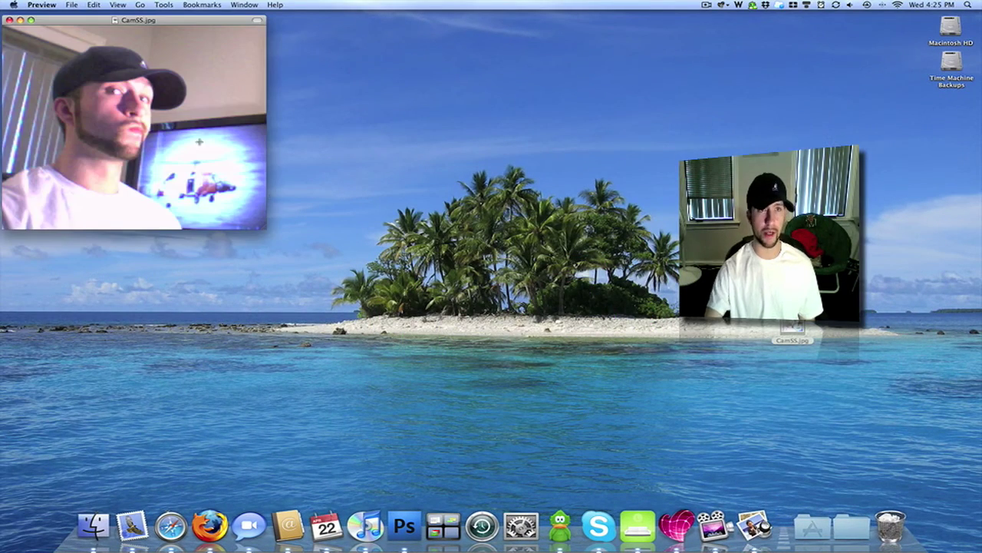
{"action": "left_click", "coordinate": [9, 20]}
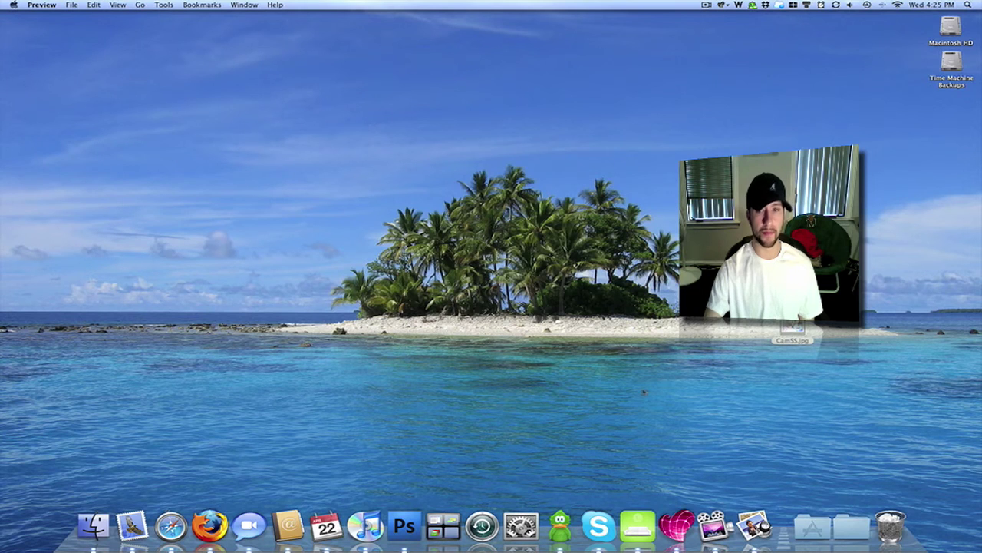
{"action": "right_click", "coordinate": [755, 527]}
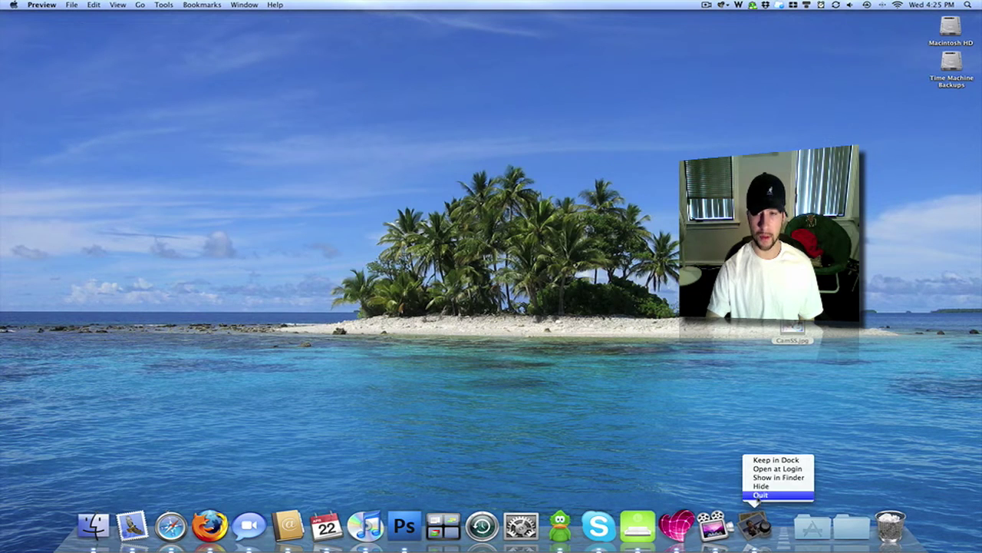
{"action": "left_click", "coordinate": [761, 495]}
Move CamSS.jpg to the Trash and bring the Skitch window back.
{"action": "right_click", "coordinate": [789, 330]}
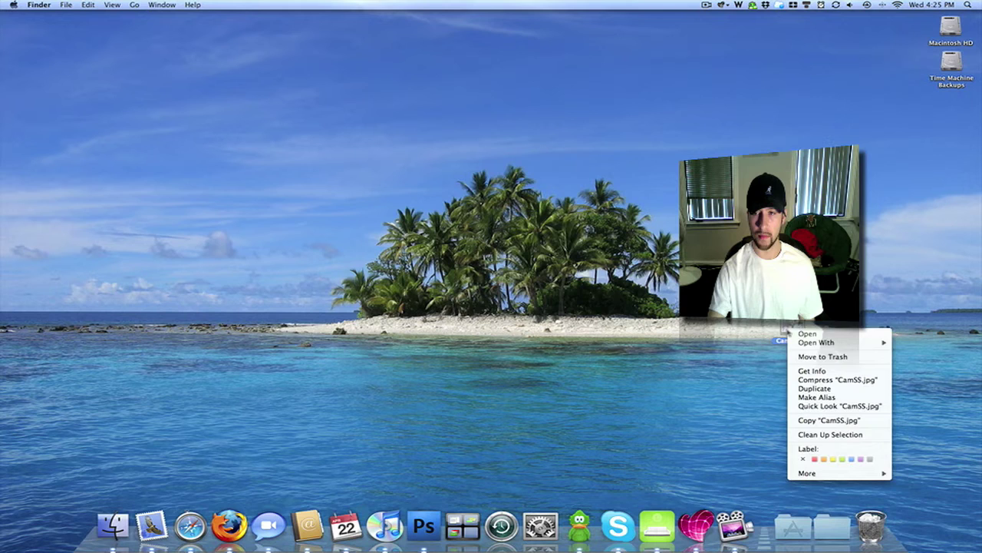
{"action": "left_click", "coordinate": [802, 355]}
{"action": "left_click", "coordinate": [729, 520]}
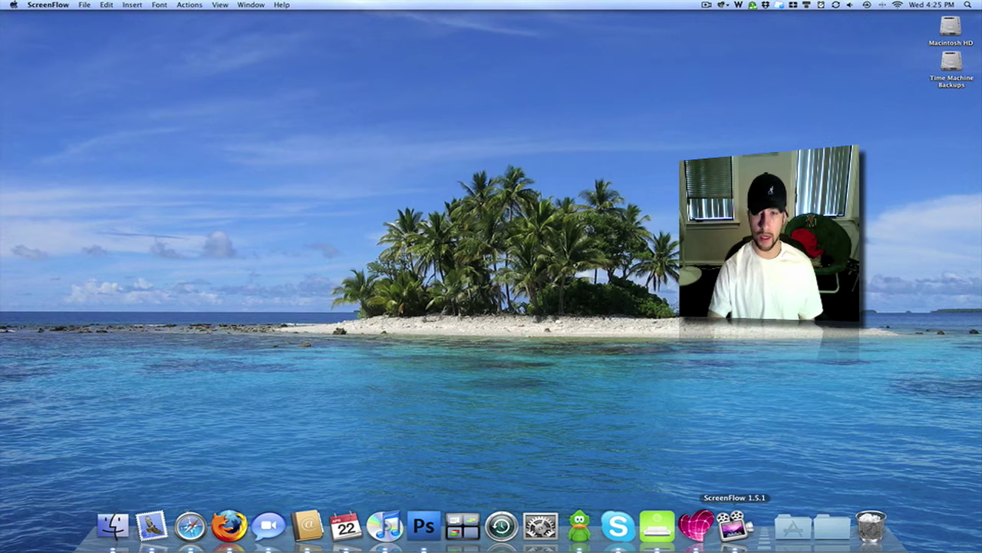
{"action": "left_click", "coordinate": [696, 525]}
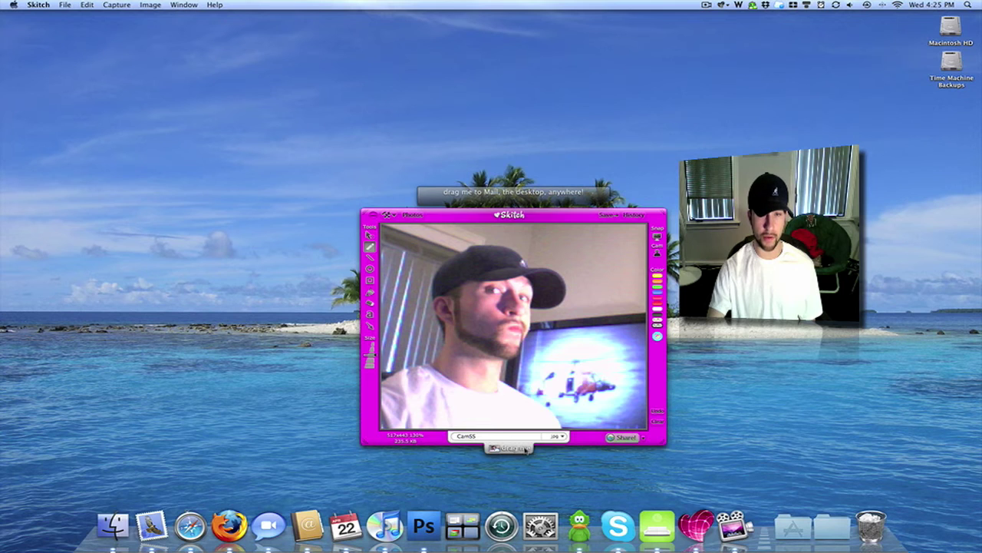
Drag the snapshot into a new email and close it, then restore Skitch and open its Preferences.
{"action": "left_click_drag", "start_coordinate": [509, 448], "coordinate": [151, 525]}
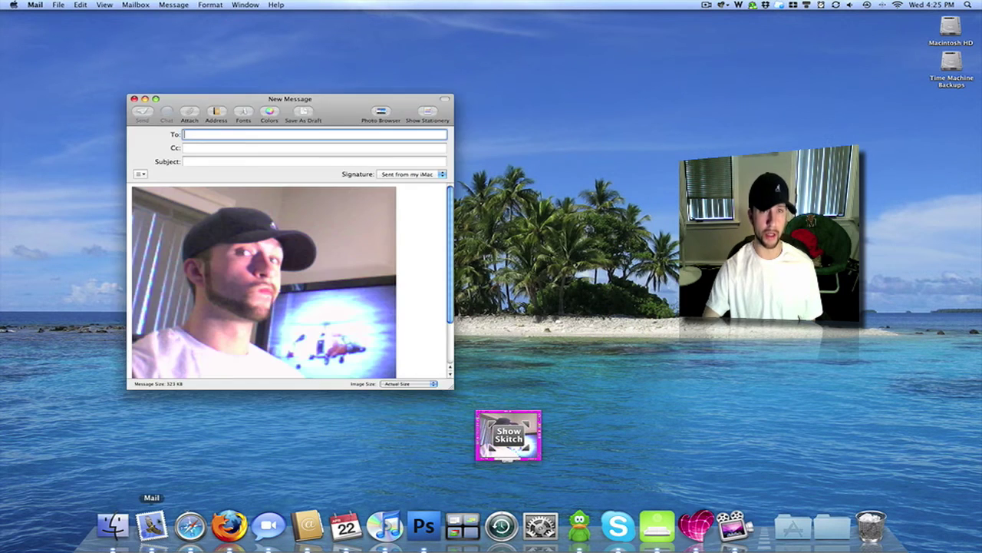
{"action": "left_click", "coordinate": [132, 99]}
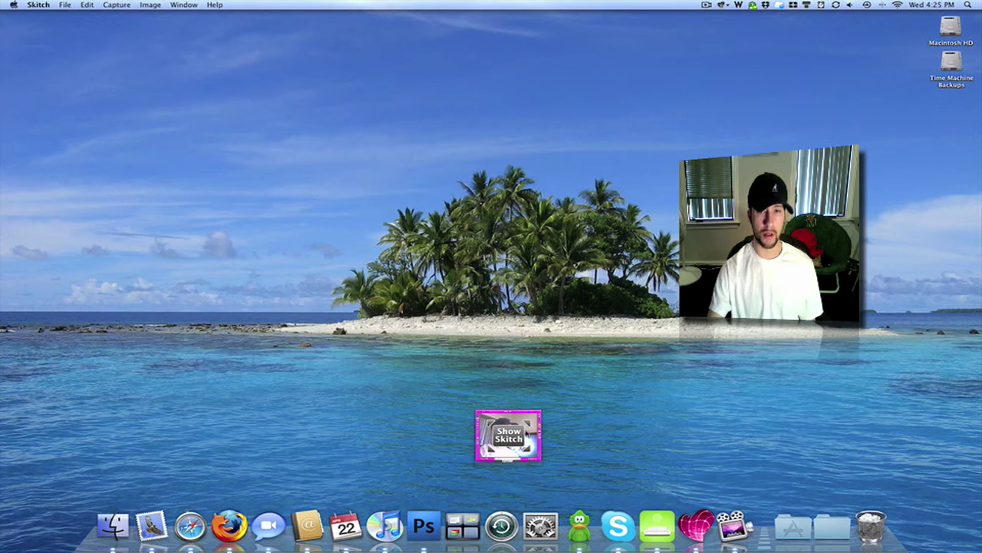
{"action": "left_click", "coordinate": [527, 435]}
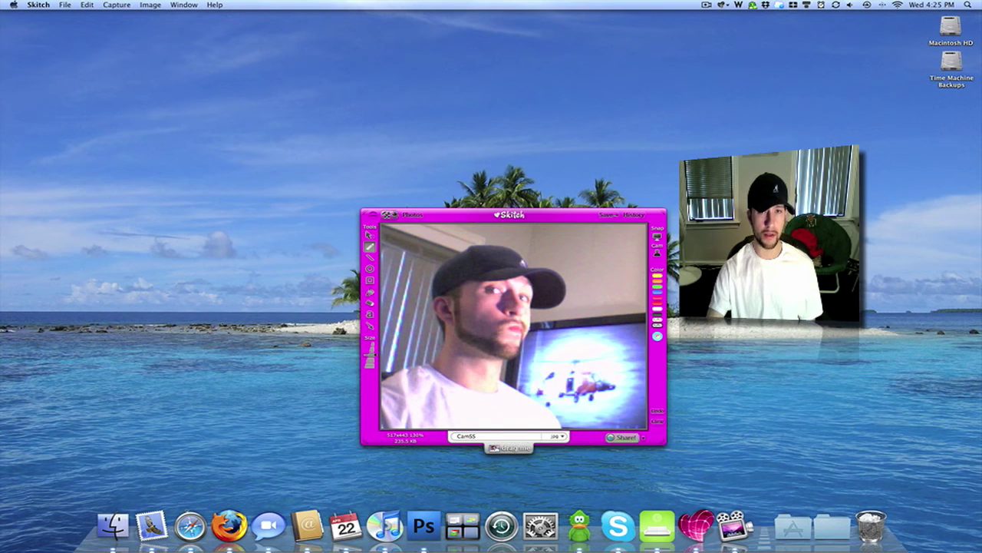
{"action": "left_click", "coordinate": [389, 215]}
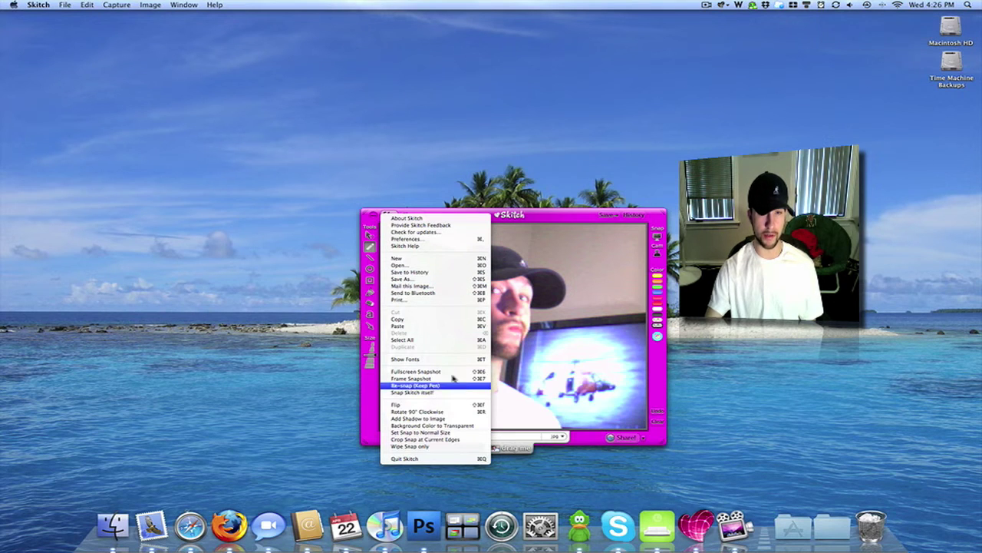
{"action": "left_click", "coordinate": [434, 241]}
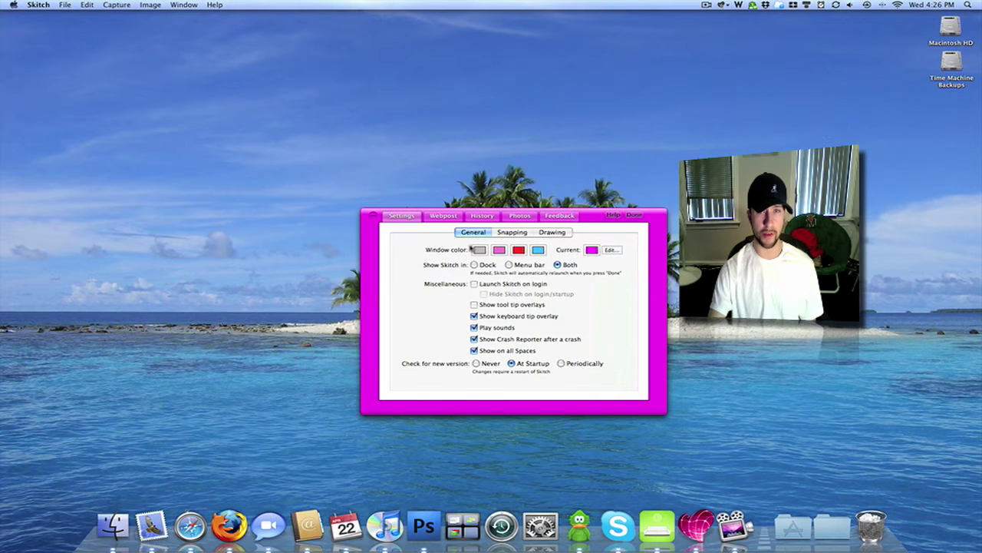
Cycle the window colour through grey, pink and red, ending on blue.
{"action": "left_click", "coordinate": [479, 251]}
{"action": "left_click", "coordinate": [500, 252]}
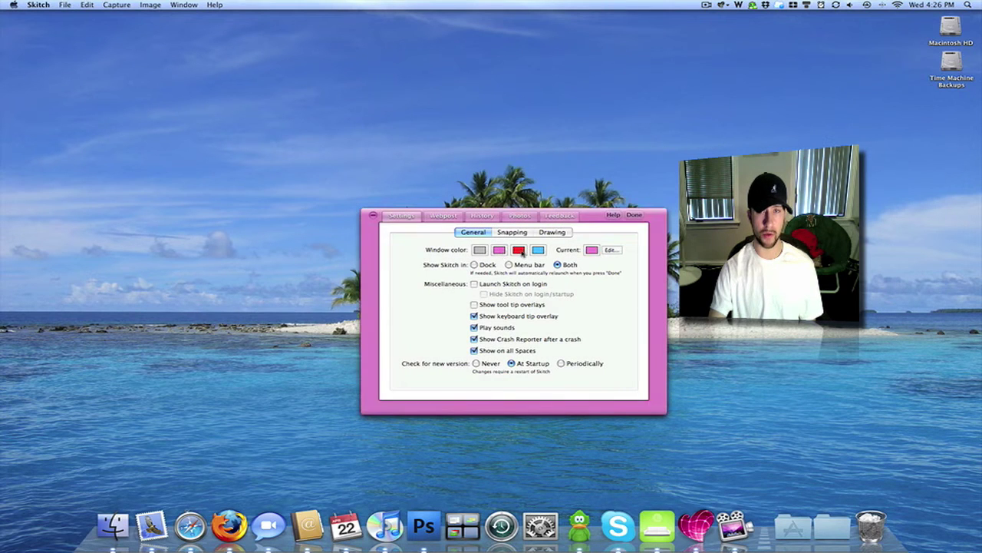
{"action": "left_click", "coordinate": [521, 252]}
{"action": "left_click", "coordinate": [539, 253]}
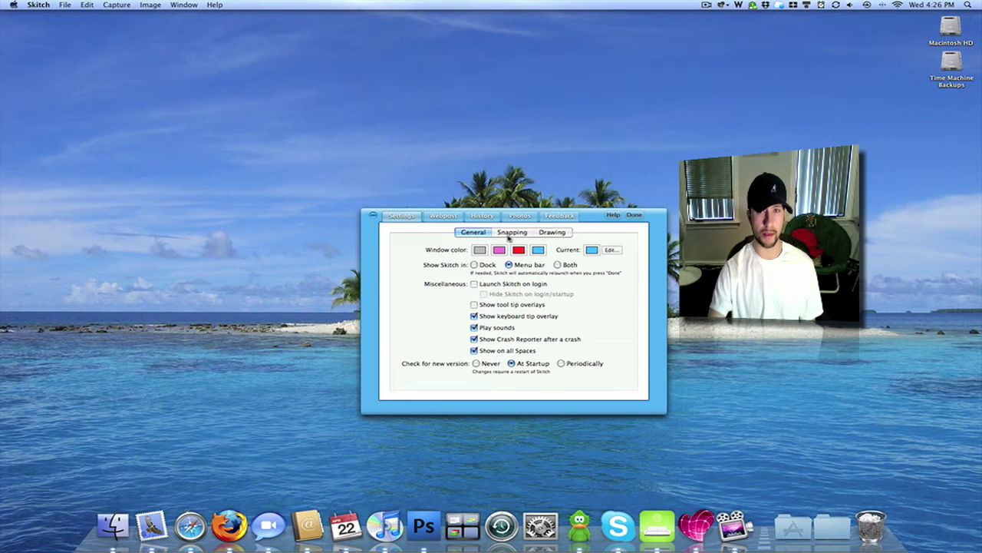
Browse the Snapping and Drawing preferences, then return to General.
{"action": "left_click", "coordinate": [511, 232]}
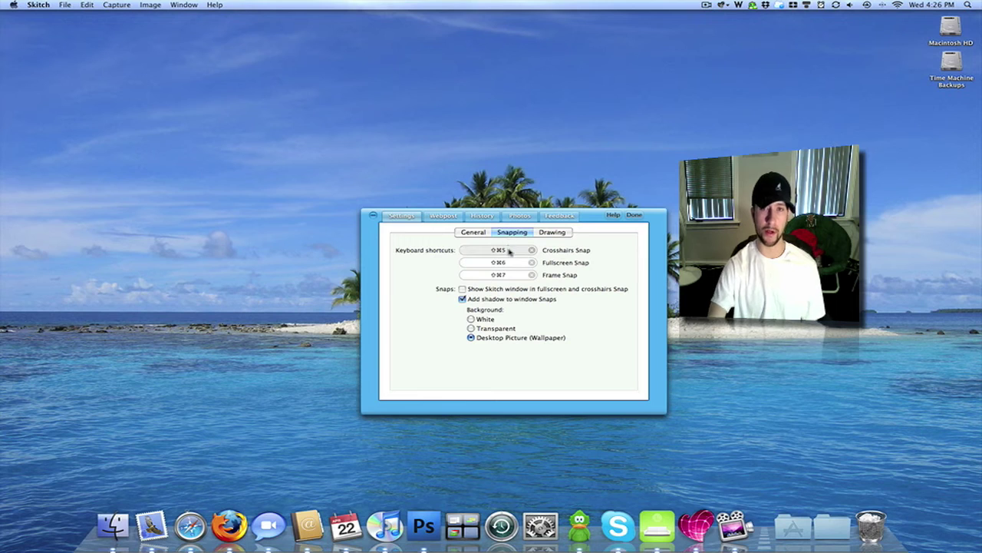
{"action": "left_click", "coordinate": [547, 233]}
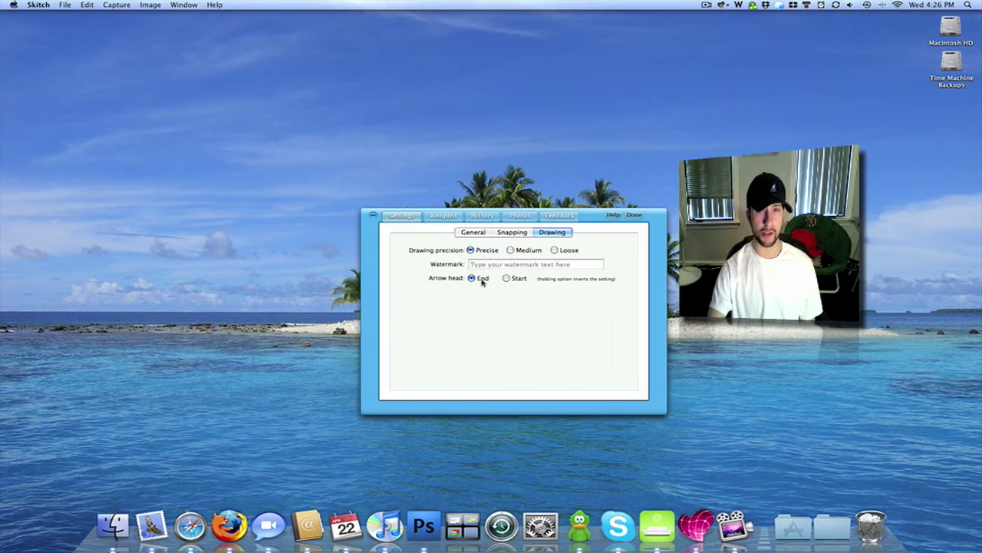
{"action": "left_click", "coordinate": [475, 234]}
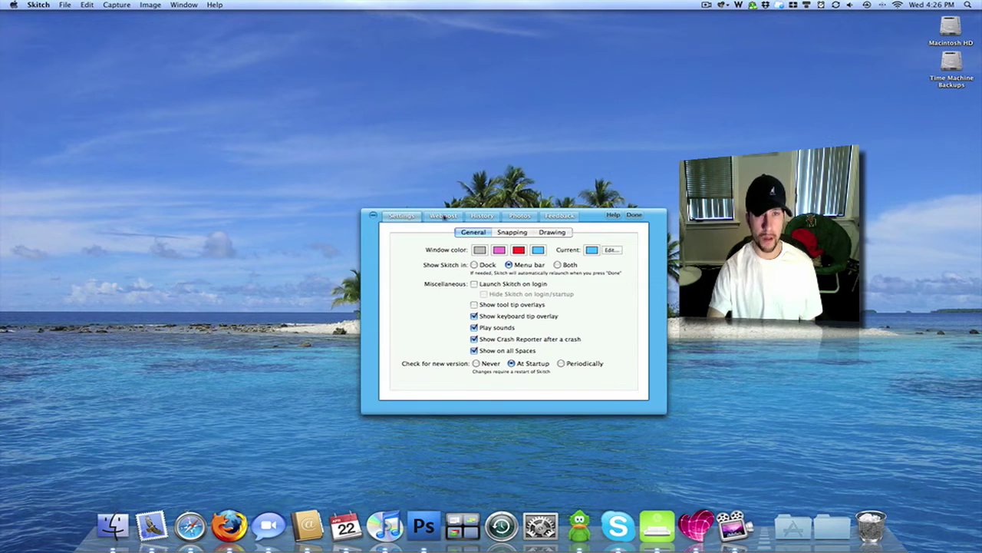
Browse the Webpost, History, Photos and Feedback preference tabs, then close Preferences with Done.
{"action": "left_click", "coordinate": [443, 215]}
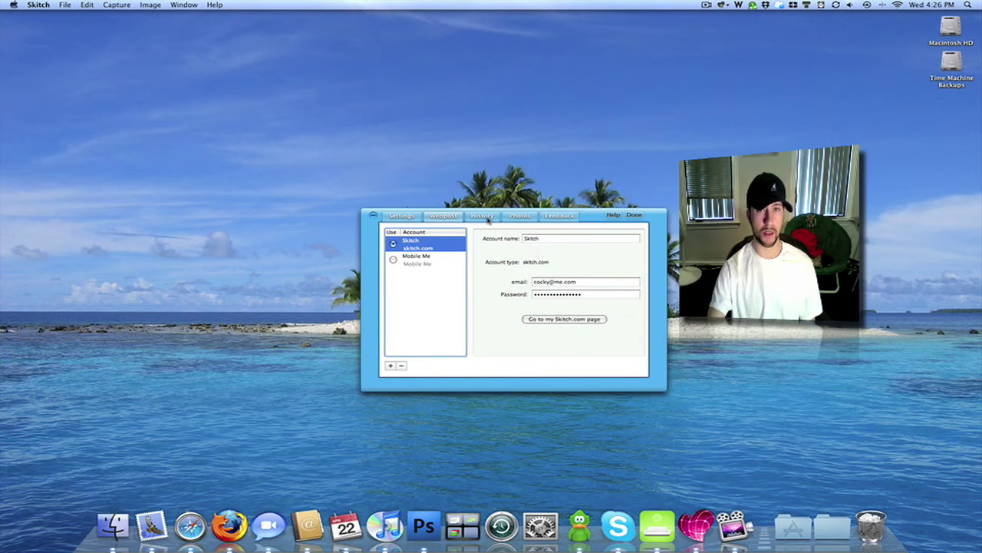
{"action": "left_click", "coordinate": [484, 216]}
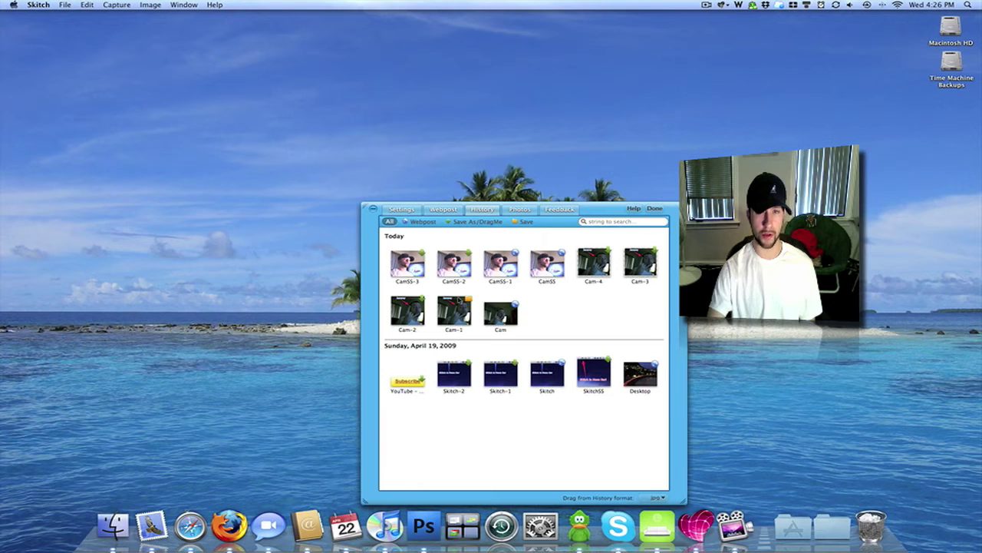
{"action": "left_click", "coordinate": [519, 209]}
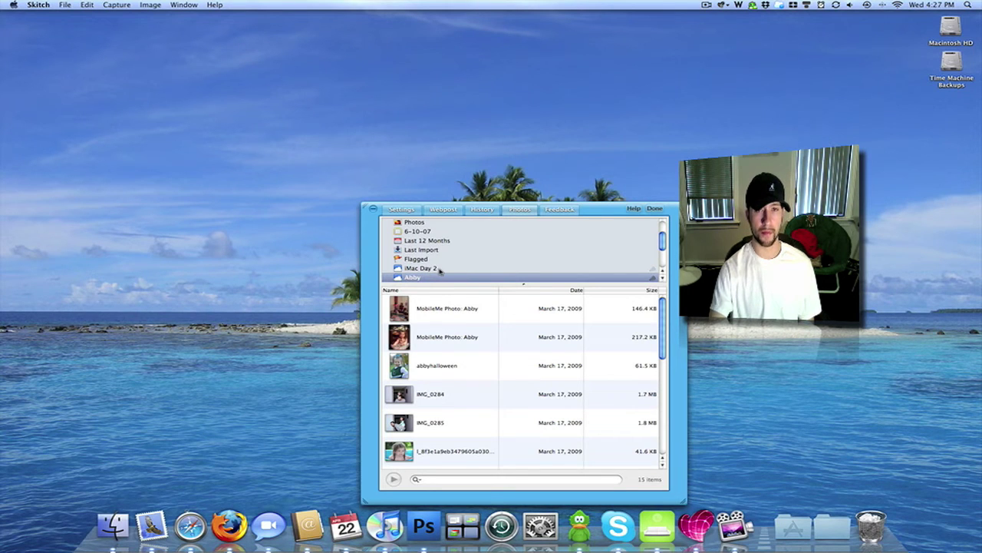
{"action": "left_click", "coordinate": [559, 212]}
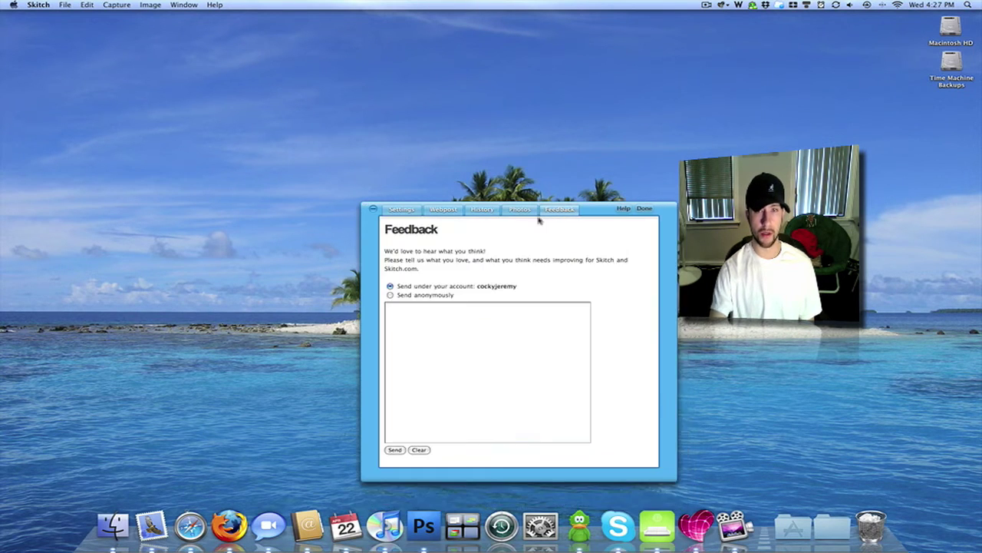
{"action": "left_click", "coordinate": [453, 333]}
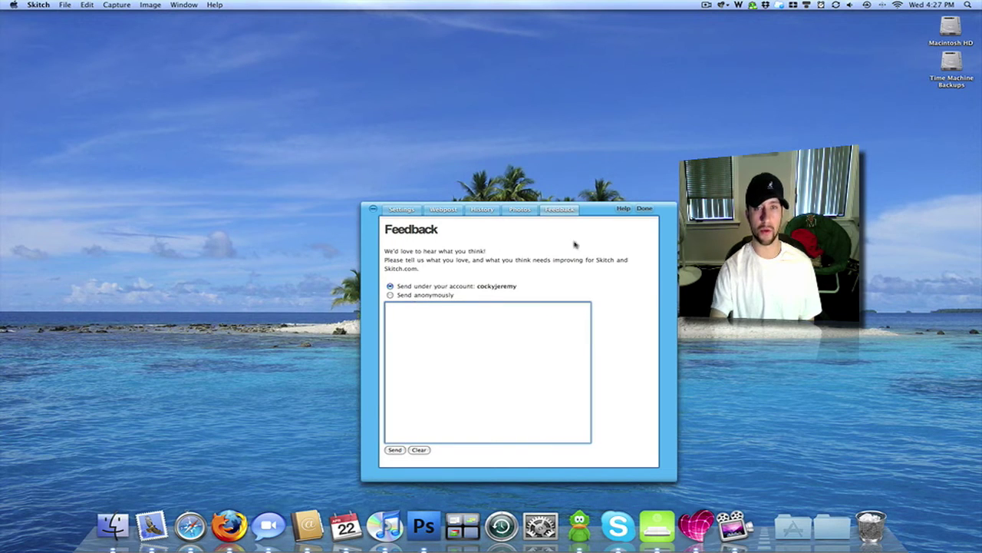
{"action": "left_click", "coordinate": [647, 208]}
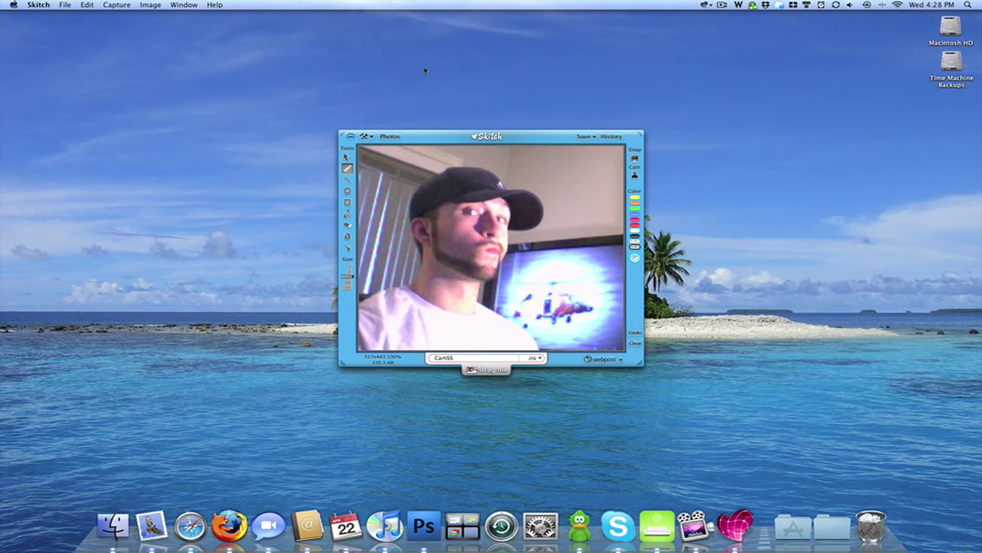
Move the Skitch window higher, then mail the snapshot via File > Mail this Image and discard the message unsent.
{"action": "left_click_drag", "start_coordinate": [445, 138], "coordinate": [493, 73]}
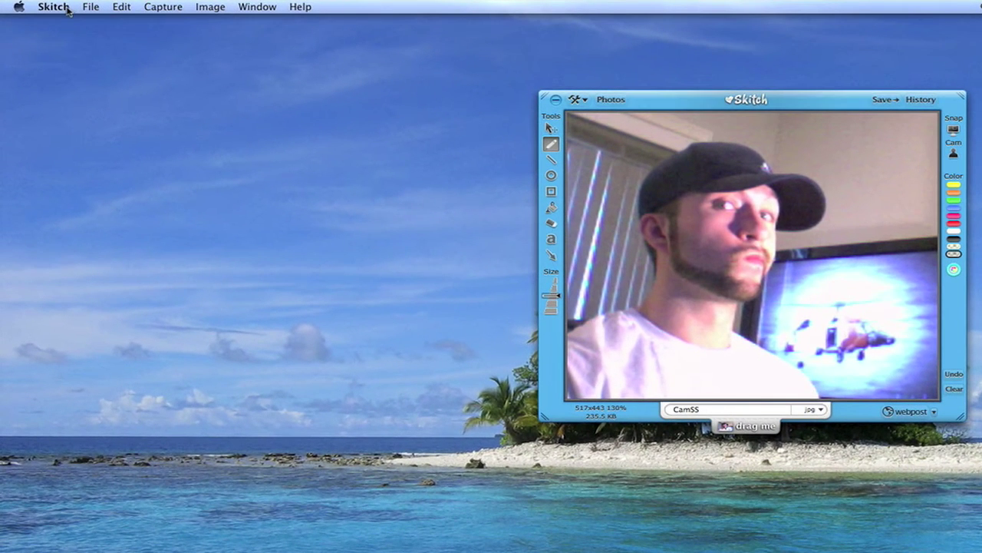
{"action": "left_click", "coordinate": [54, 7]}
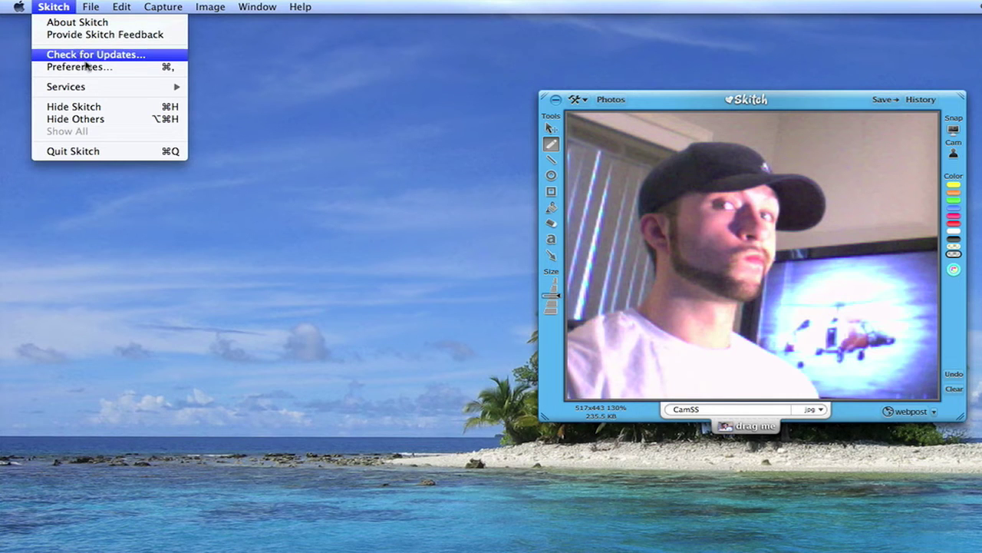
{"action": "mouse_move", "coordinate": [90, 10]}
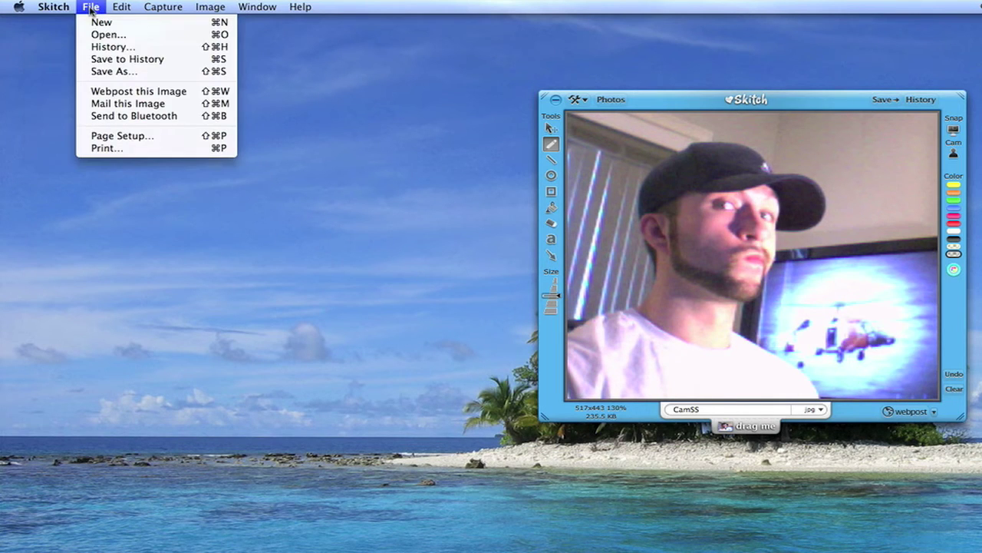
{"action": "left_click", "coordinate": [113, 102]}
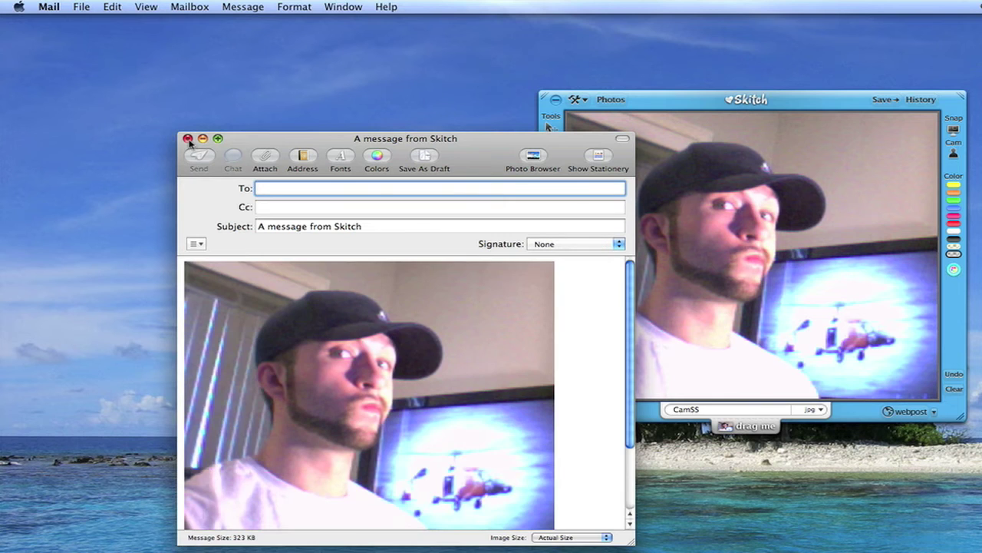
{"action": "left_click", "coordinate": [188, 139]}
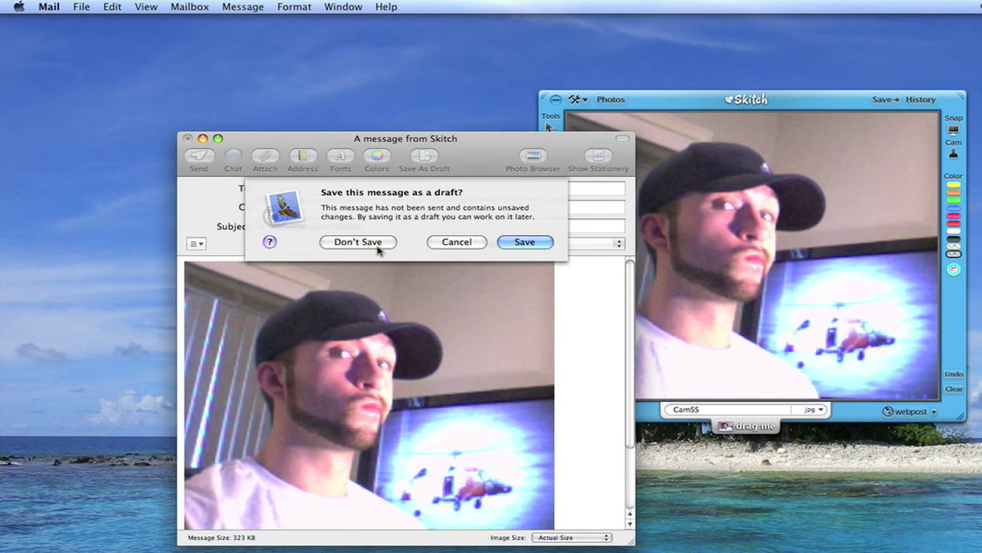
{"action": "left_click", "coordinate": [358, 242]}
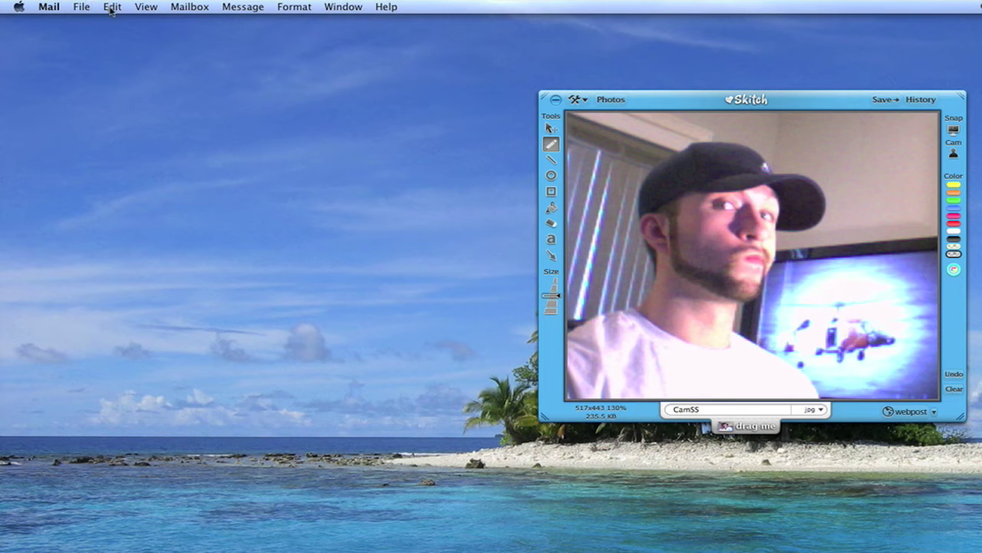
{"action": "left_click", "coordinate": [654, 99]}
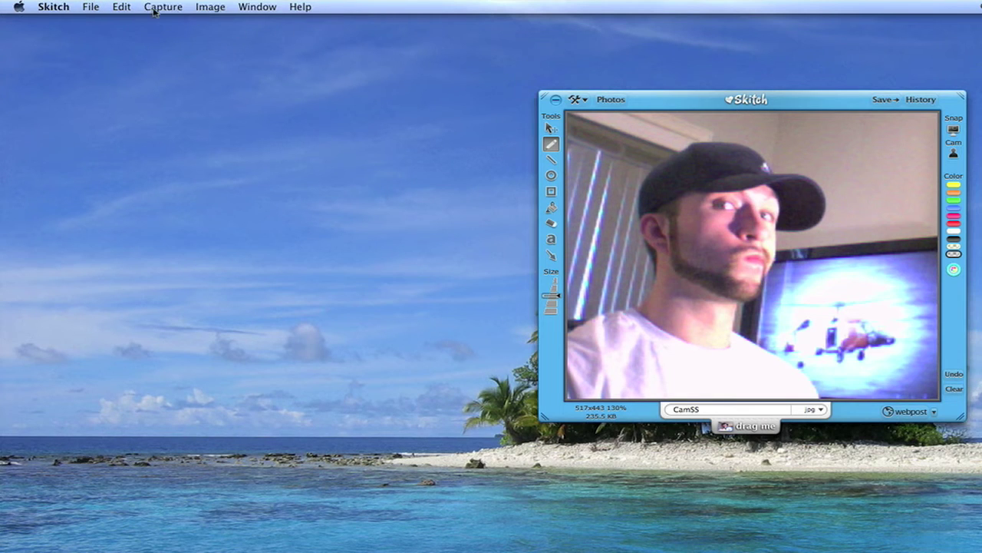
Add a drop shadow to the snapshot and export it as CamSS-2.jpg, viewing it in Preview.
{"action": "left_click", "coordinate": [128, 9]}
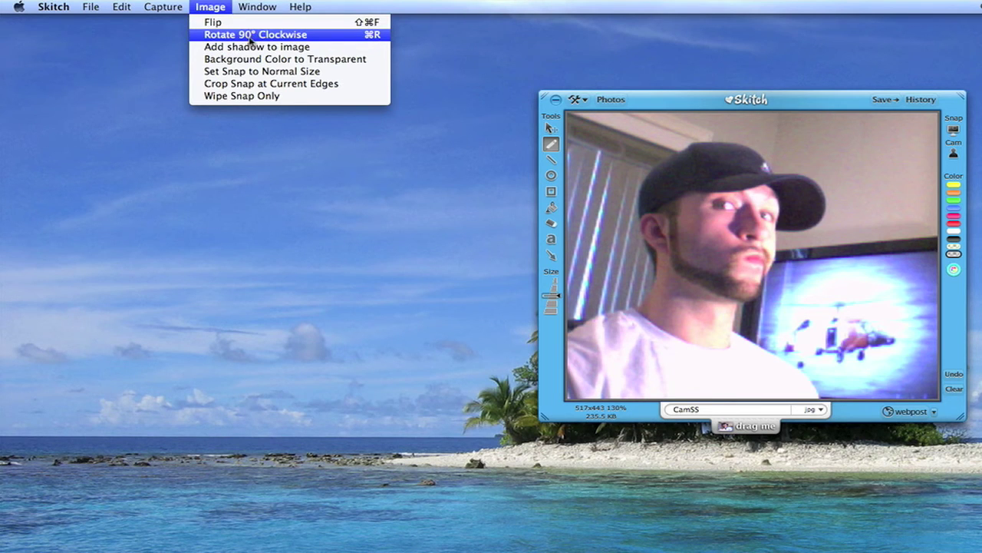
{"action": "left_click", "coordinate": [250, 48]}
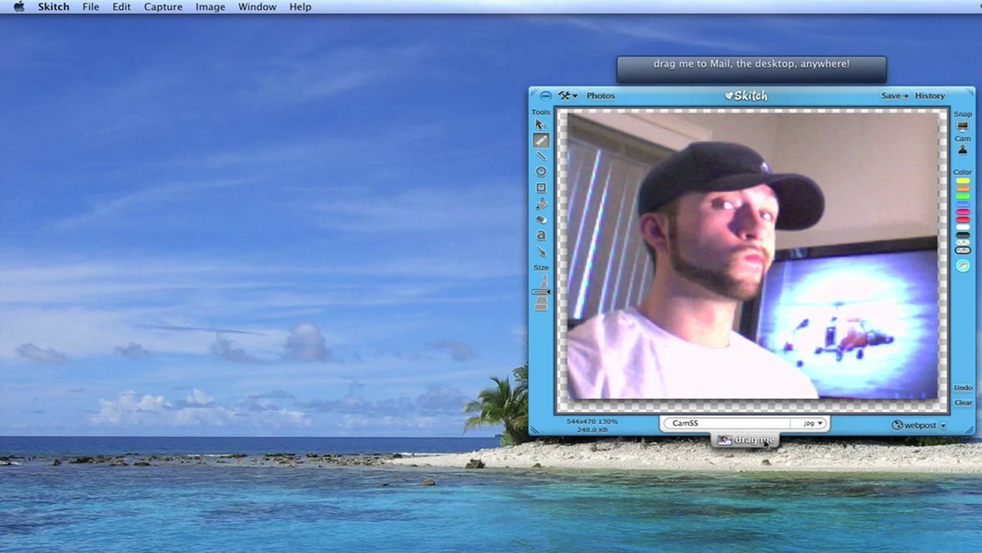
{"action": "left_click_drag", "start_coordinate": [753, 439], "coordinate": [745, 441]}
{"action": "left_click_drag", "start_coordinate": [965, 461], "coordinate": [981, 460]}
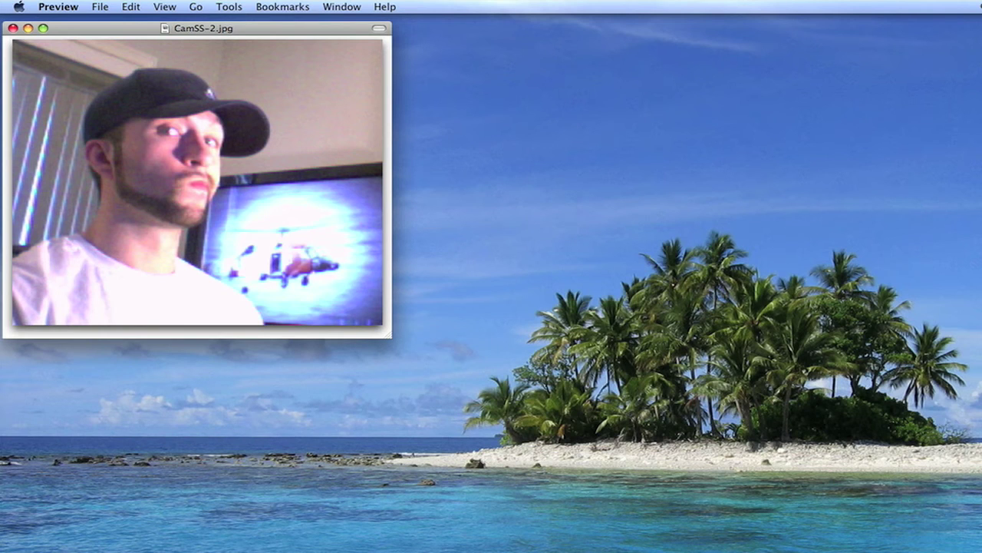
{"action": "key", "text": "super+q"}
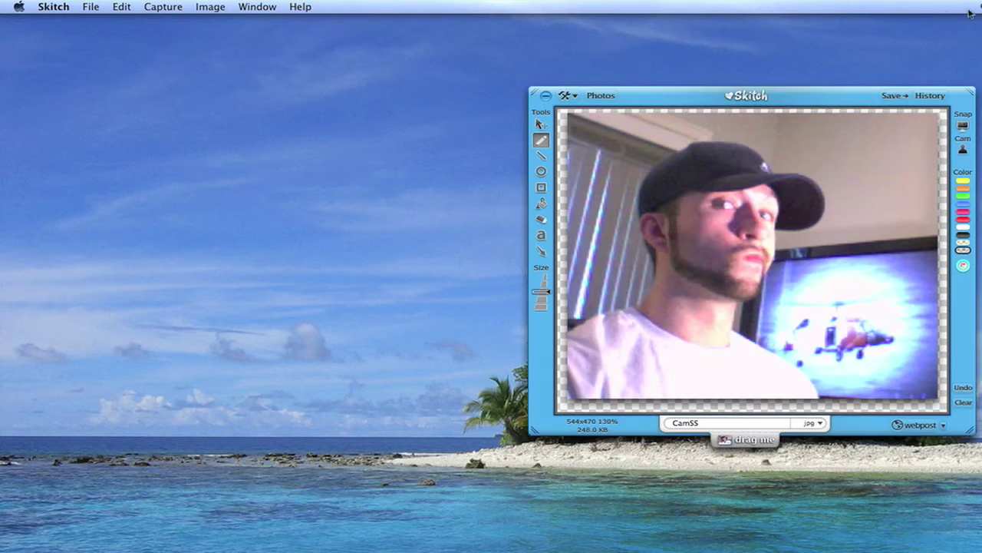
{"action": "left_click", "coordinate": [225, 6]}
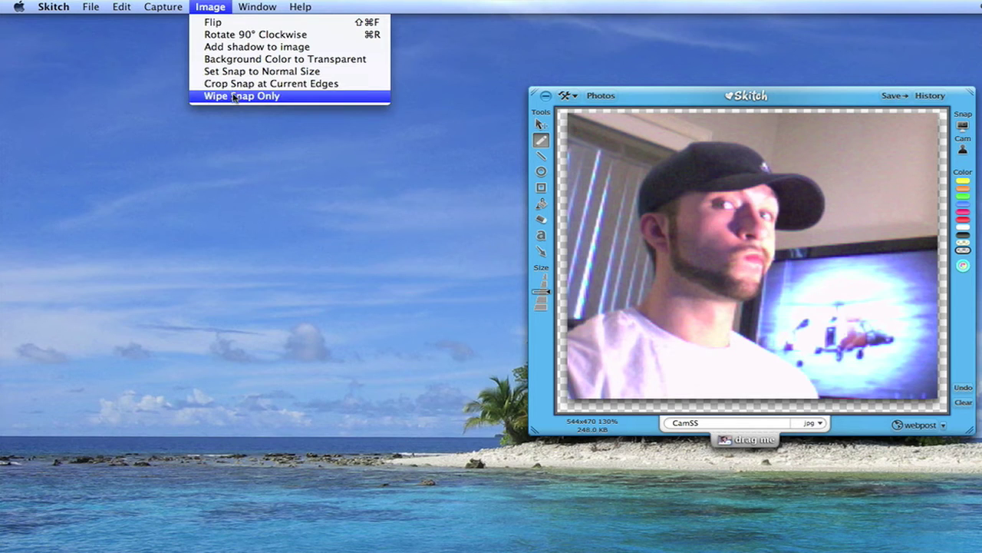
Draw a grey loop and a pink zigzag over the cap and face.
{"action": "left_click", "coordinate": [548, 149]}
{"action": "mouse_move", "coordinate": [650, 144]}
{"action": "left_mouse_down"}
{"action": "mouse_move", "coordinate": [784, 198]}
{"action": "mouse_move", "coordinate": [798, 241]}
{"action": "mouse_move", "coordinate": [682, 186]}
{"action": "mouse_move", "coordinate": [764, 190]}
{"action": "left_mouse_up"}
{"action": "left_click", "coordinate": [961, 211]}
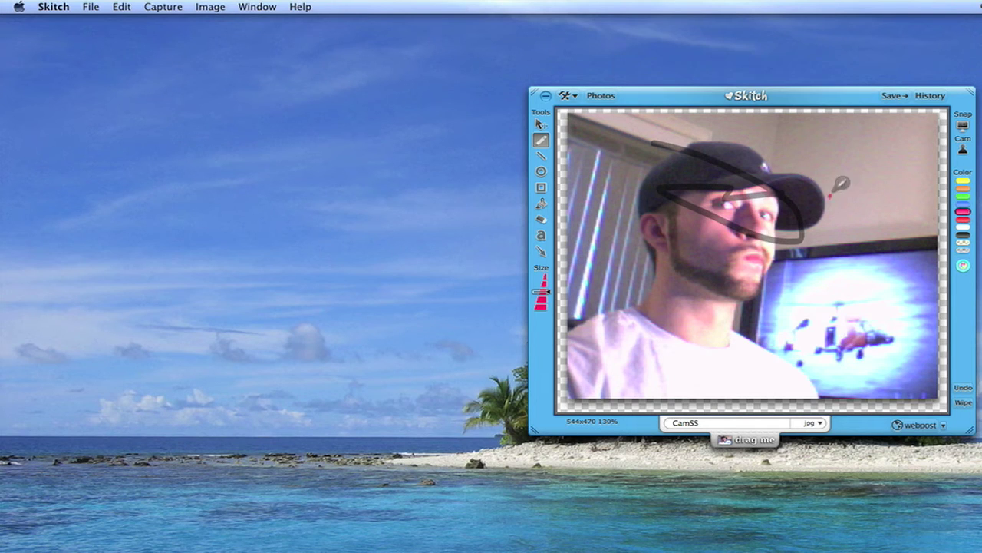
{"action": "mouse_move", "coordinate": [840, 190]}
{"action": "left_mouse_down"}
{"action": "mouse_move", "coordinate": [734, 217]}
{"action": "mouse_move", "coordinate": [882, 202]}
{"action": "mouse_move", "coordinate": [700, 249]}
{"action": "left_mouse_up"}
{"action": "left_click_drag", "start_coordinate": [785, 245], "coordinate": [696, 265]}
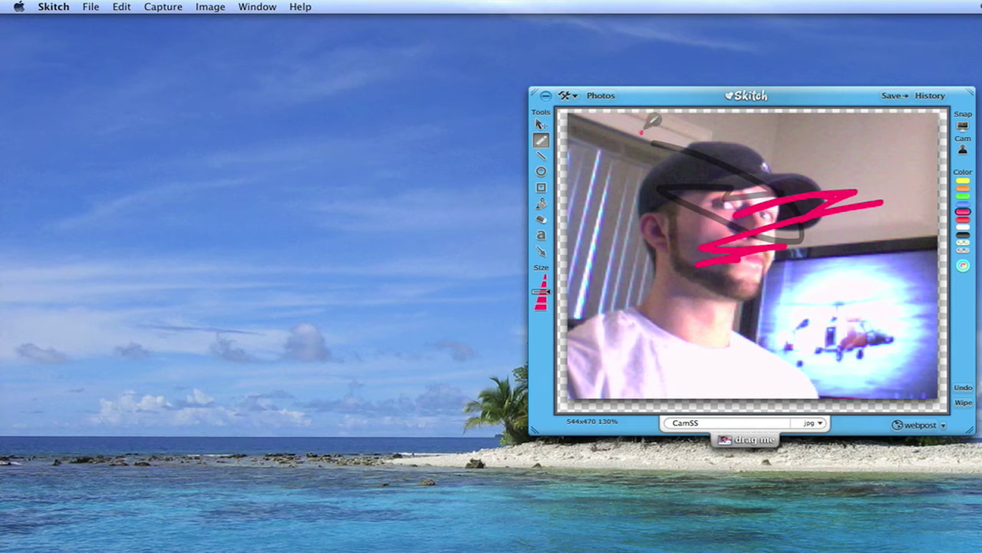
Wipe the snap only, undo it, wipe the whole canvas, then hide Skitch.
{"action": "left_click", "coordinate": [223, 8]}
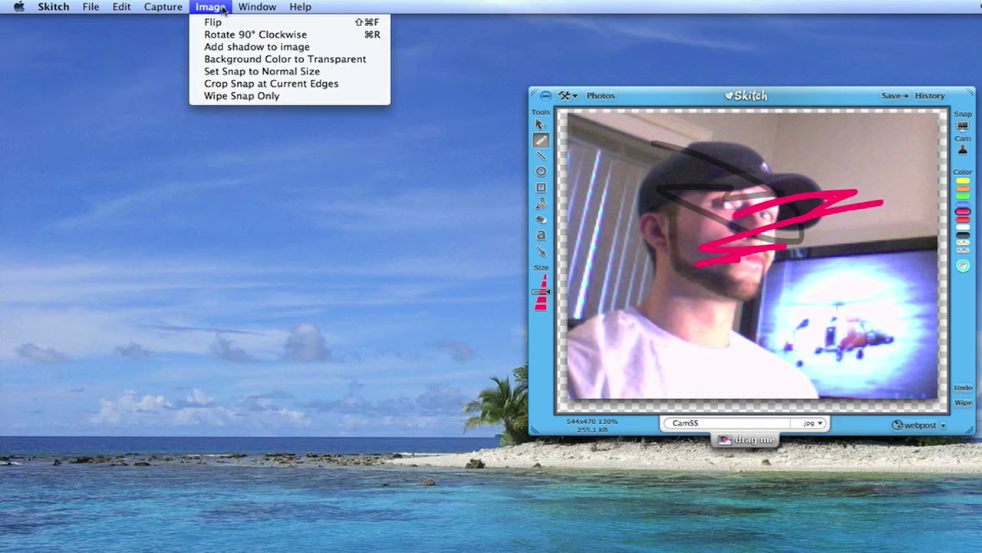
{"action": "left_click", "coordinate": [233, 96]}
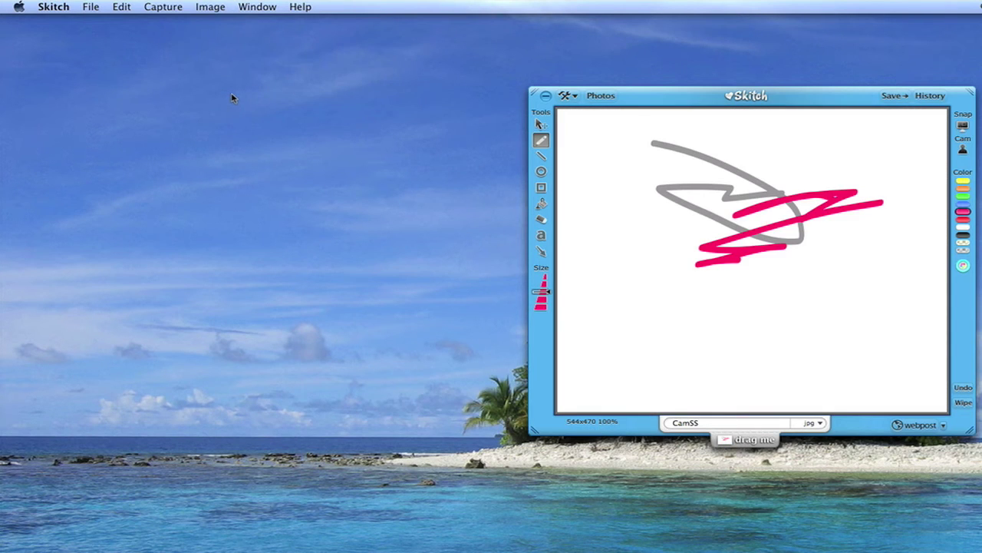
{"action": "left_click", "coordinate": [963, 388]}
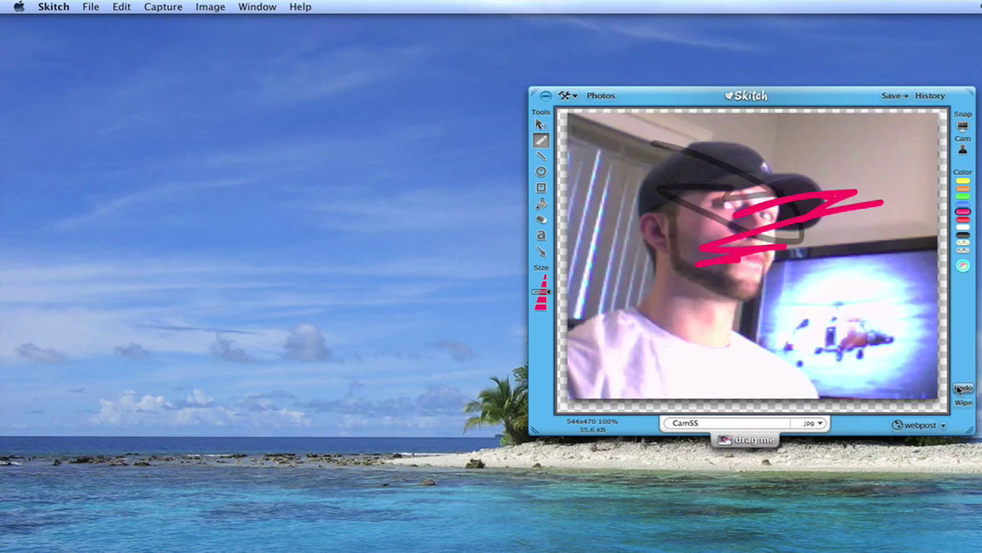
{"action": "left_click", "coordinate": [963, 402]}
{"action": "key", "text": "super+q"}
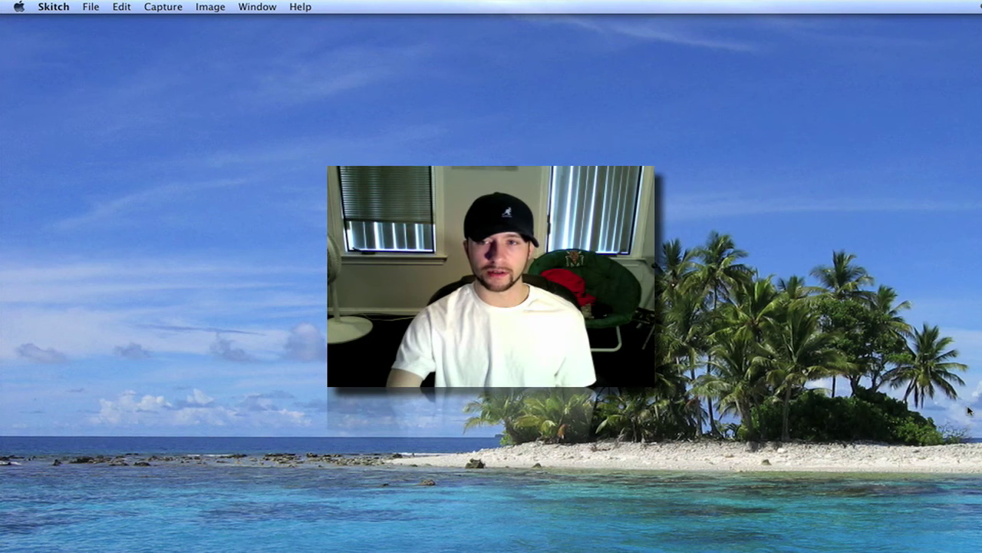